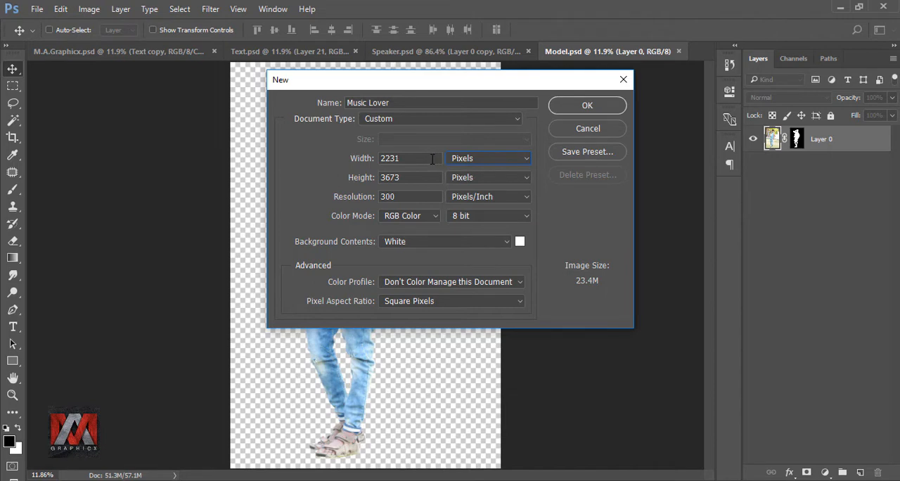
# Create the Music Lover document with a width of 3110 pixels and an increased height, fitted to the view.
pyautogui.doubleClick(431, 159)
pyautogui.write('31')
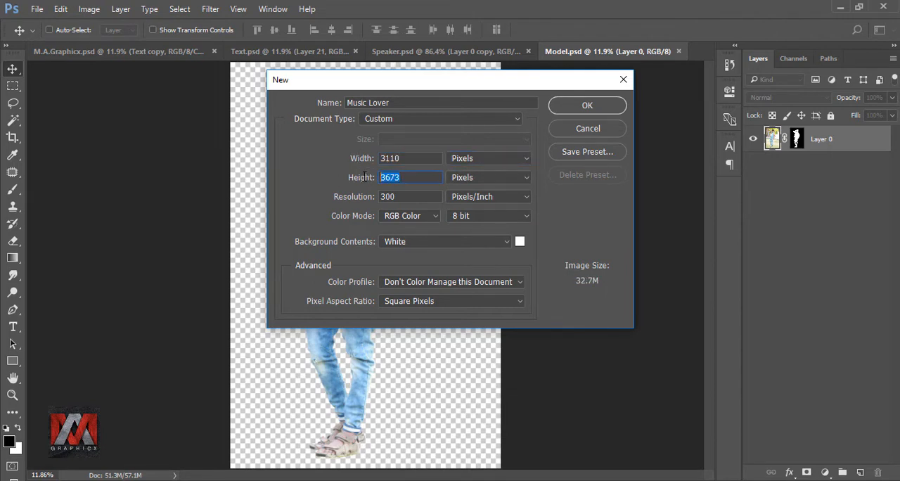
pyautogui.write('5184')
pyautogui.click(584, 105)
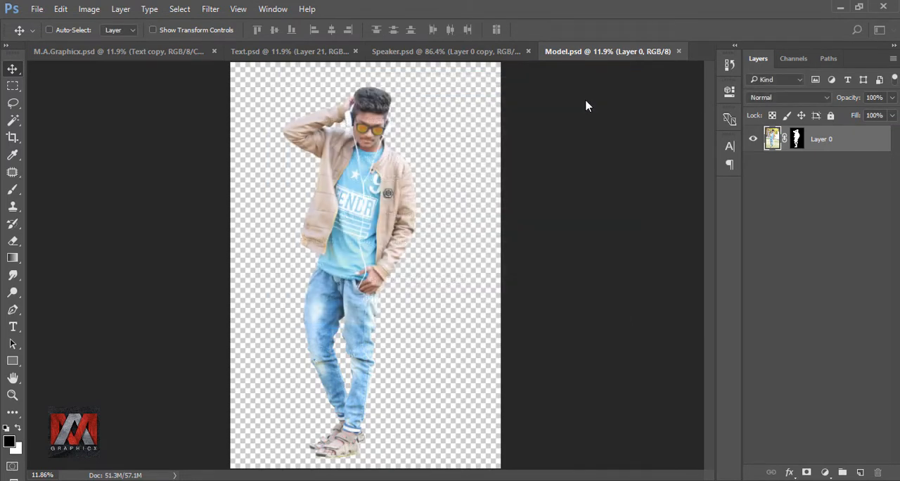
pyautogui.hotkey('ctrl', '0')
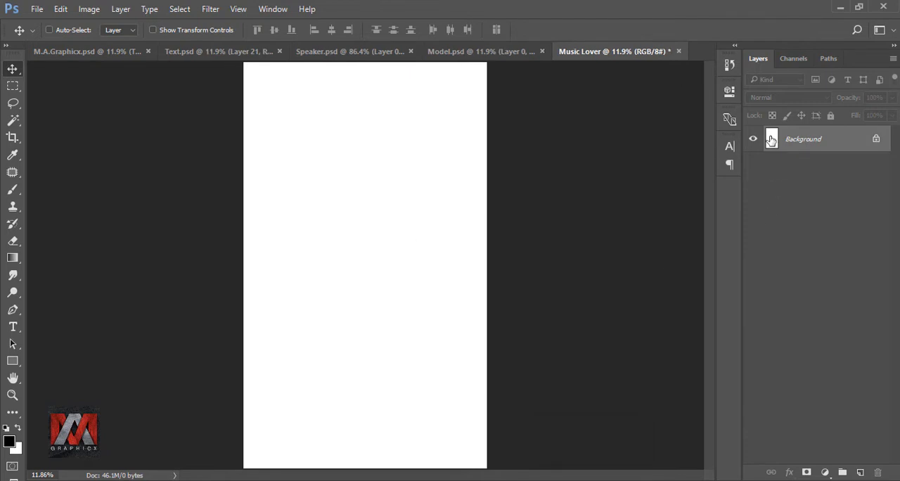
# Add a Gradient Fill layer above the Background with Radial style, starting from the Black, White preset.
pyautogui.click(826, 471)
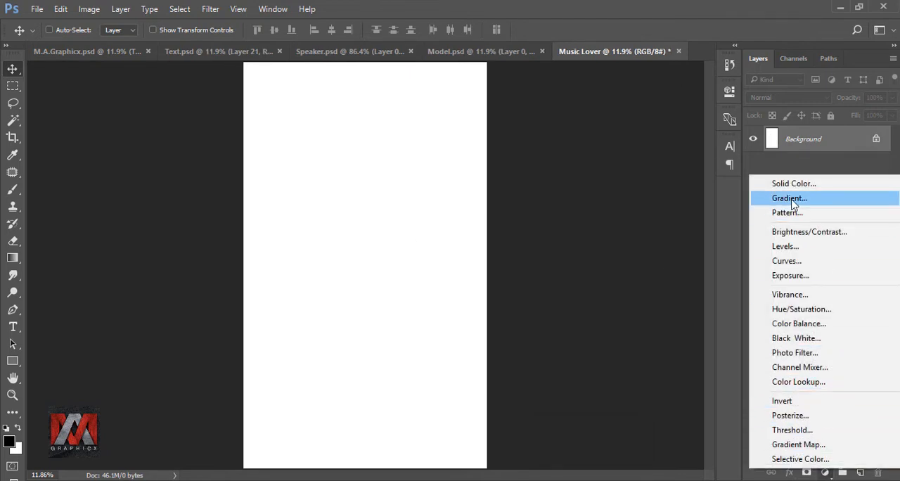
pyautogui.click(826, 200)
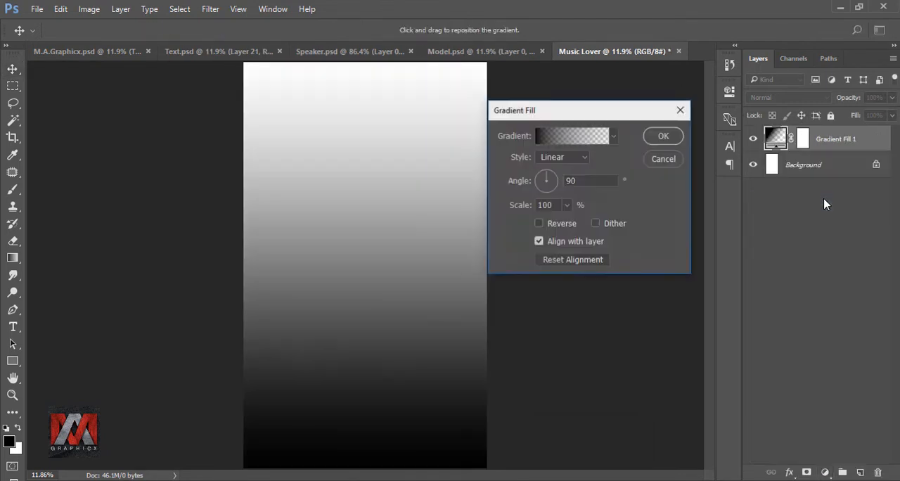
pyautogui.click(552, 160)
pyautogui.click(552, 180)
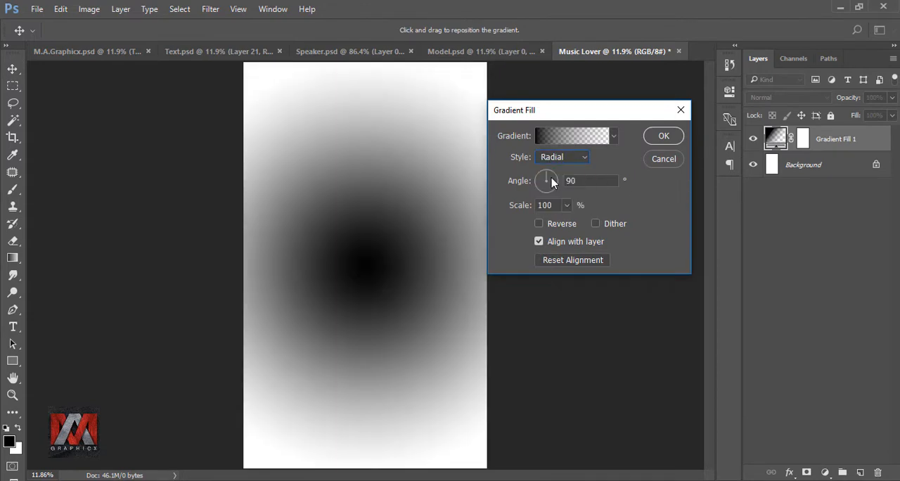
pyautogui.click(569, 138)
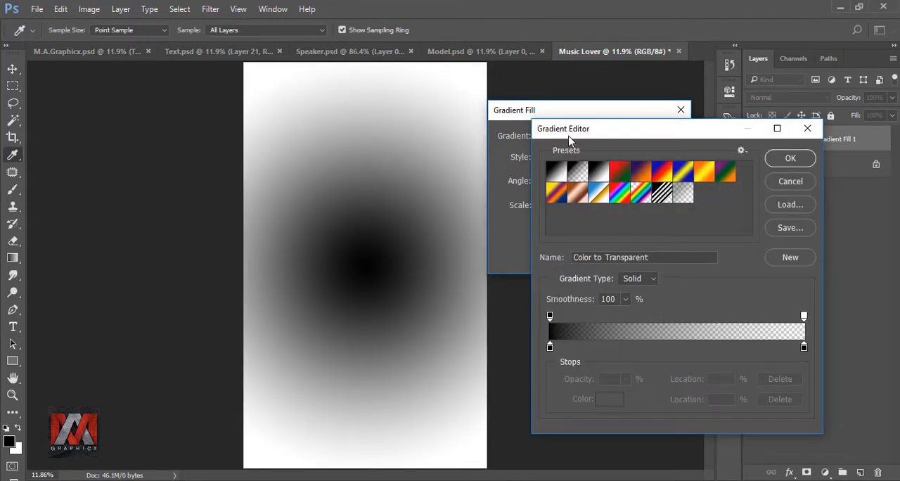
pyautogui.click(597, 174)
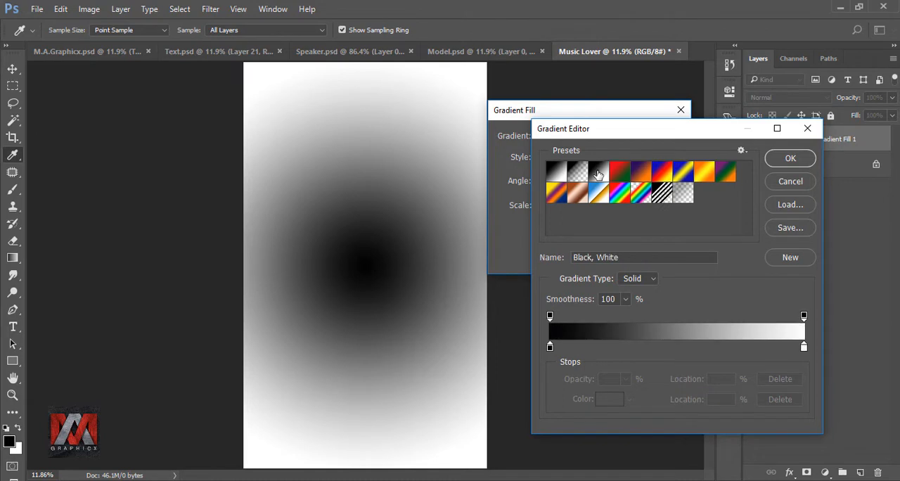
# Set the gradient's starting colour stop at location 0% to 00c1f7.
pyautogui.click(550, 347)
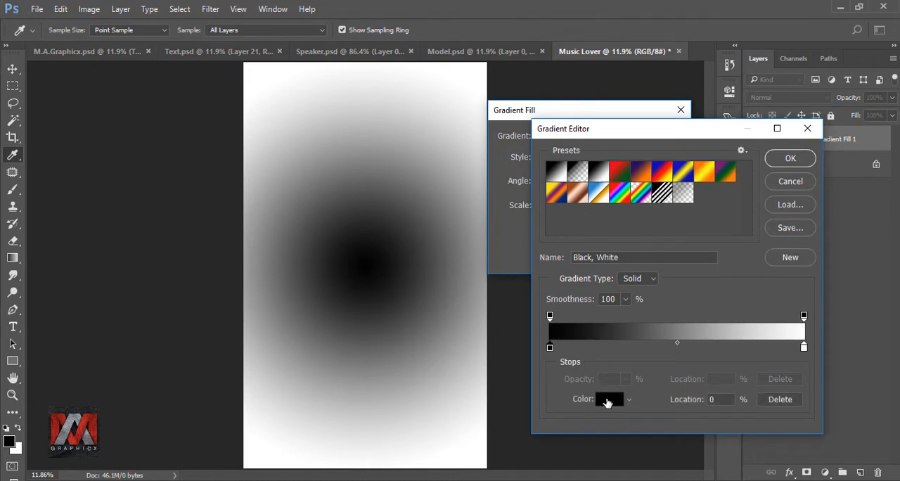
pyautogui.click(608, 400)
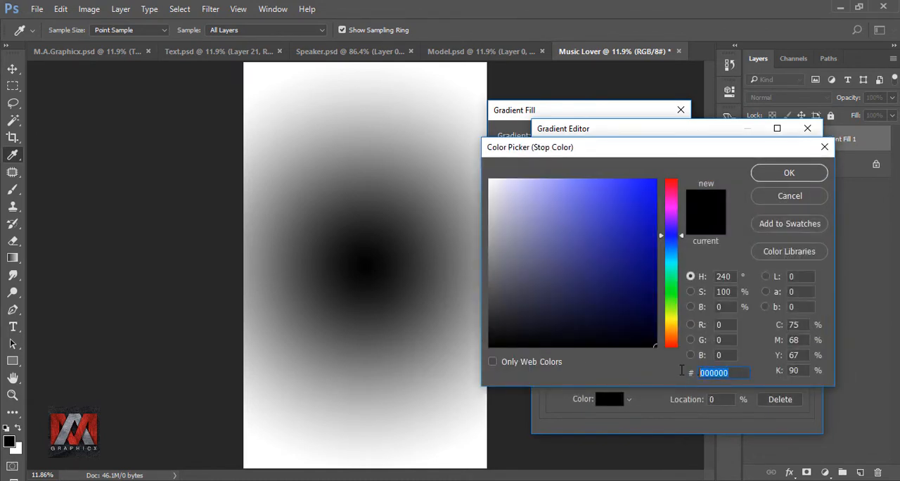
pyautogui.write('00c1f')
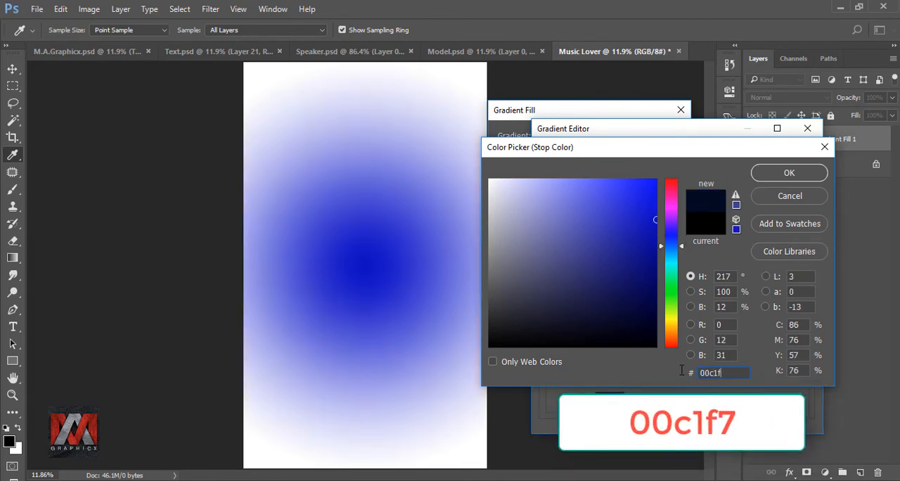
pyautogui.write('7')
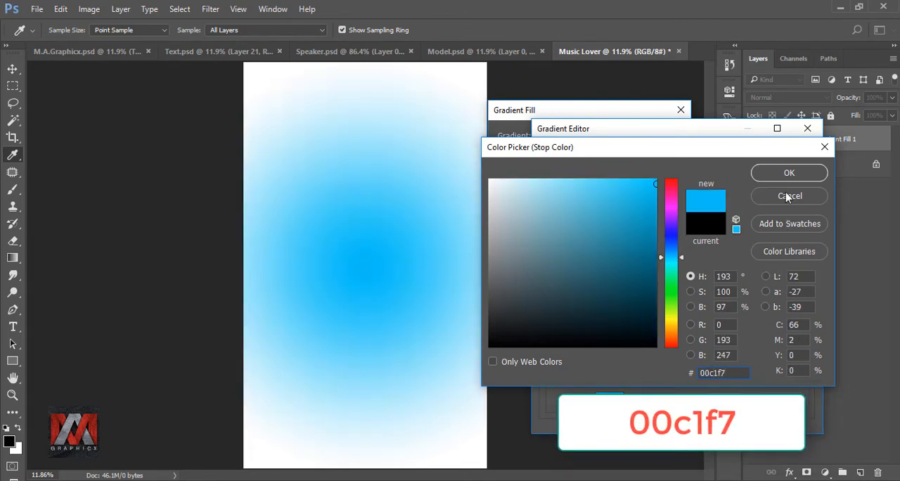
pyautogui.click(781, 172)
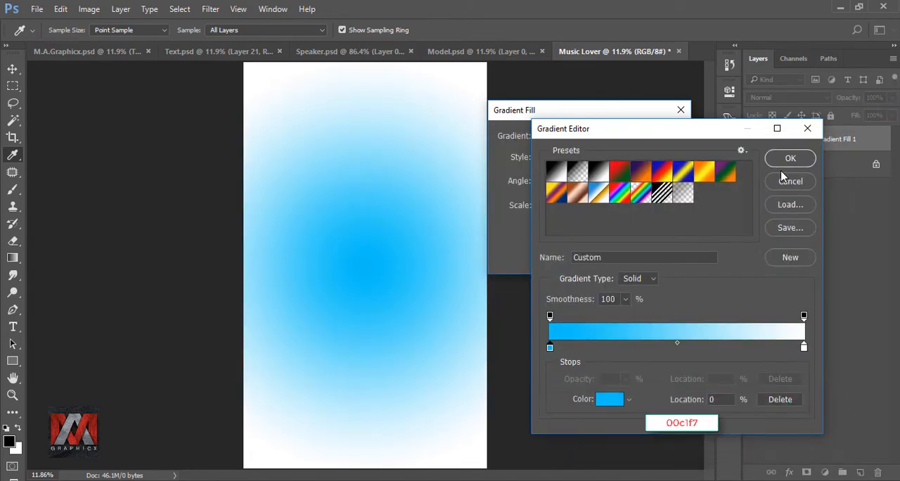
# Set the gradient's end colour stop at location 100% to 005c87 and apply the gradient fill.
pyautogui.click(804, 347)
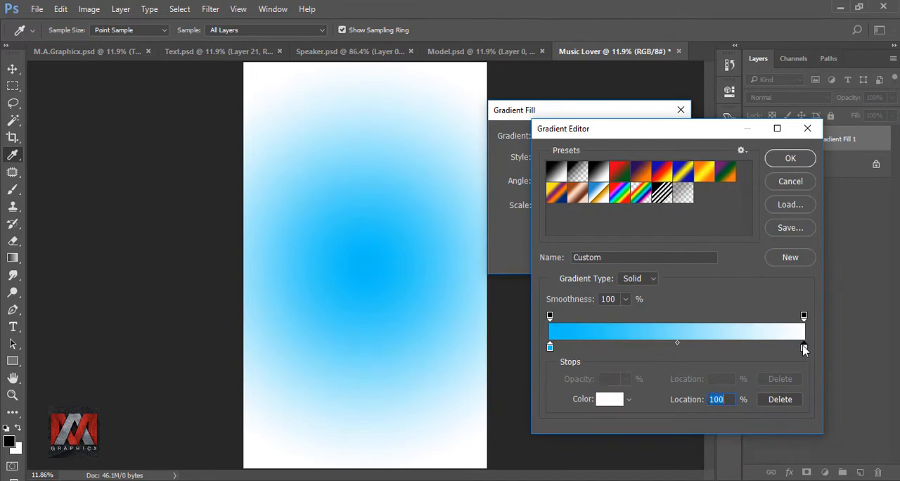
pyautogui.click(606, 399)
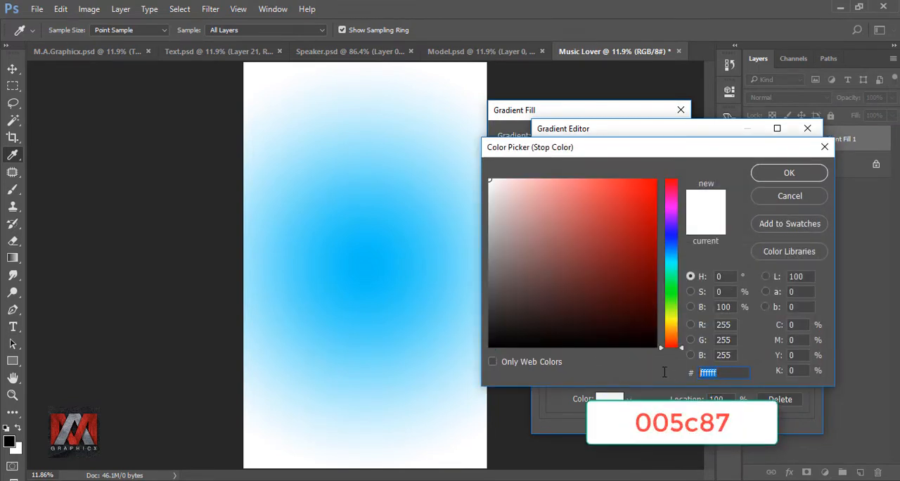
pyautogui.write('005c')
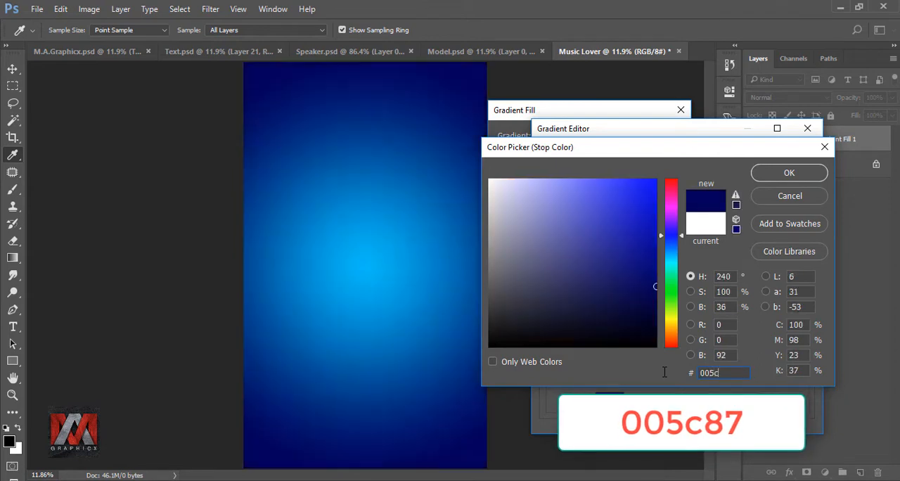
pyautogui.write('87')
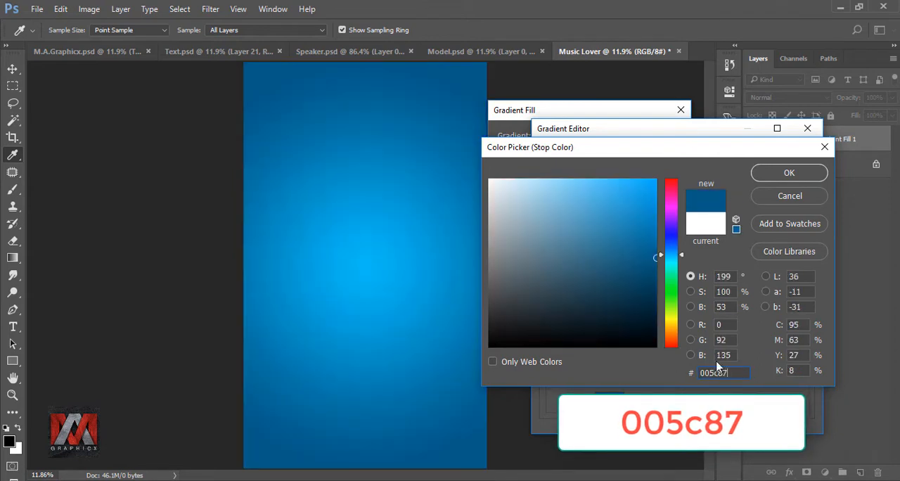
pyautogui.click(788, 173)
pyautogui.click(789, 161)
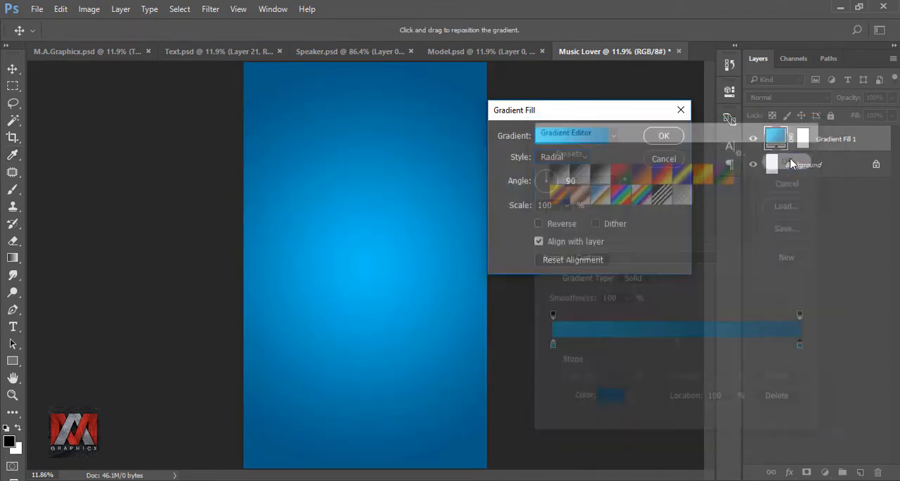
pyautogui.click(662, 136)
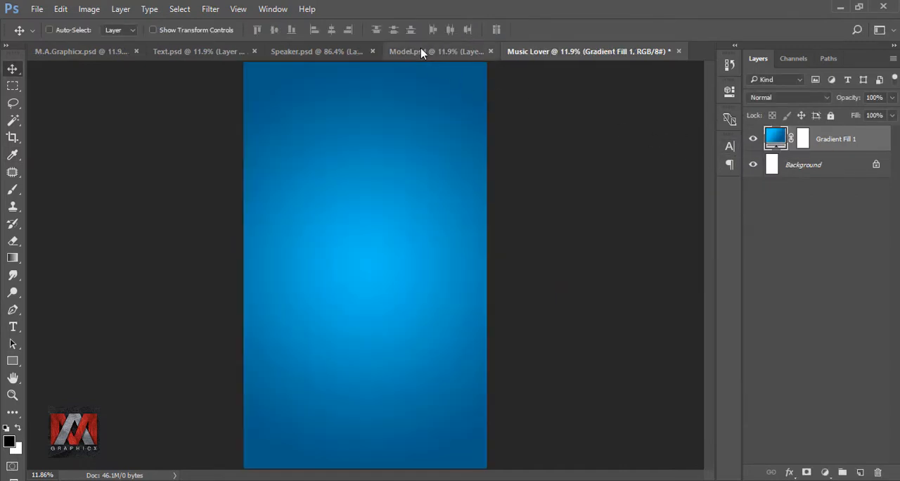
# Place the cut-out model from Model.psd in the Music Lover document, scaled to 79% and positioned slightly below the canvas centre.
pyautogui.click(422, 51)
pyautogui.moveTo(366, 195); pyautogui.dragTo(382, 237)
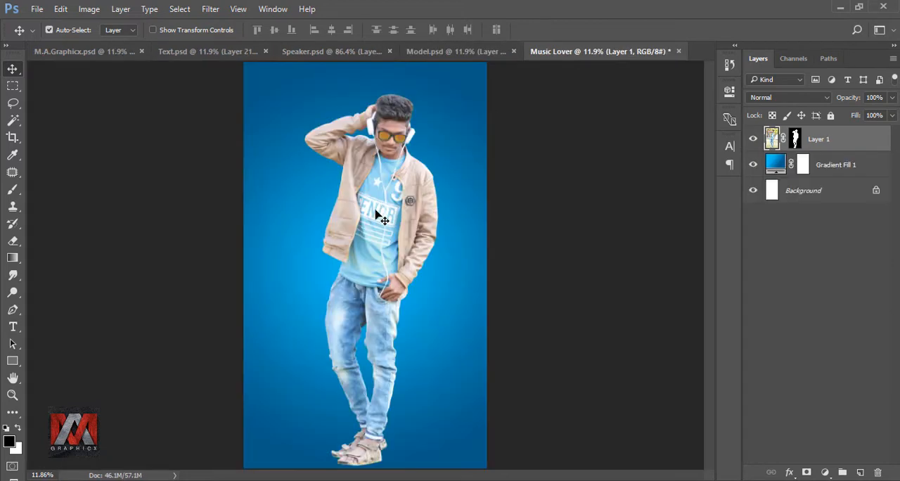
pyautogui.hotkey('ctrl', 't')
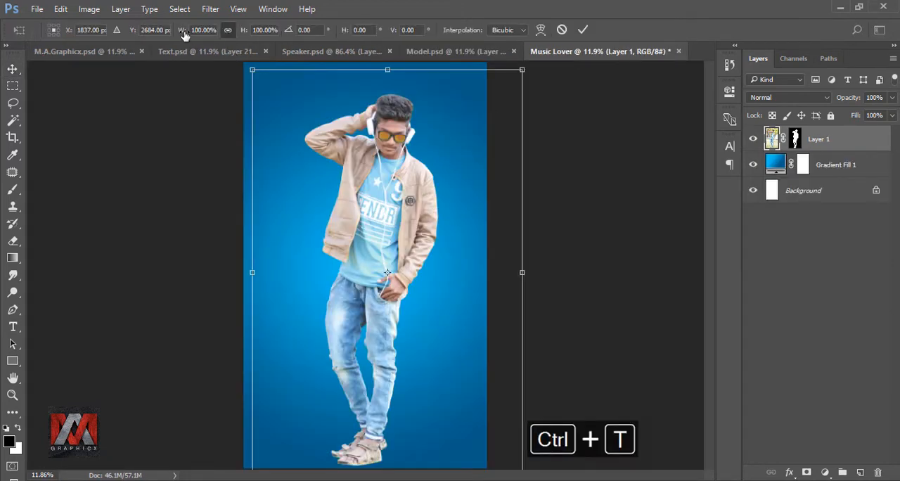
pyautogui.moveTo(184, 36); pyautogui.dragTo(169, 32)
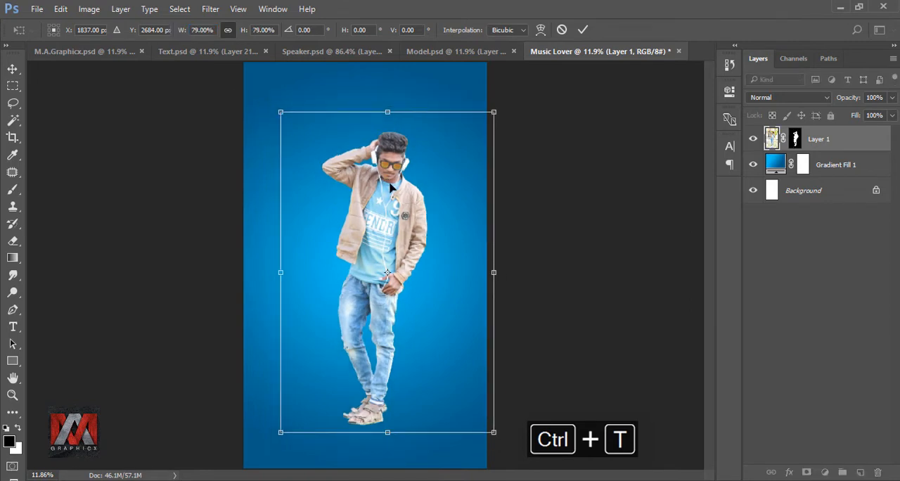
pyautogui.moveTo(390, 188)
pyautogui.mouseDown()
pyautogui.moveTo(372, 192)
pyautogui.moveTo(382, 202)
pyautogui.mouseUp()
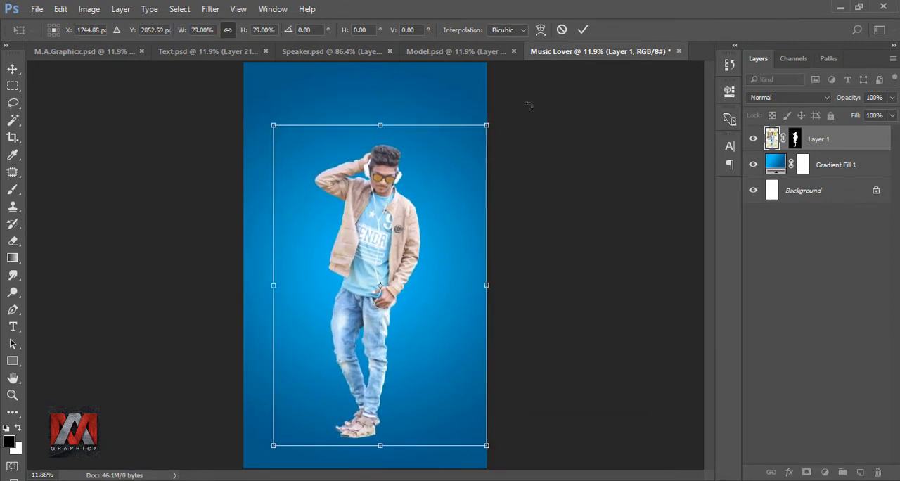
pyautogui.click(582, 30)
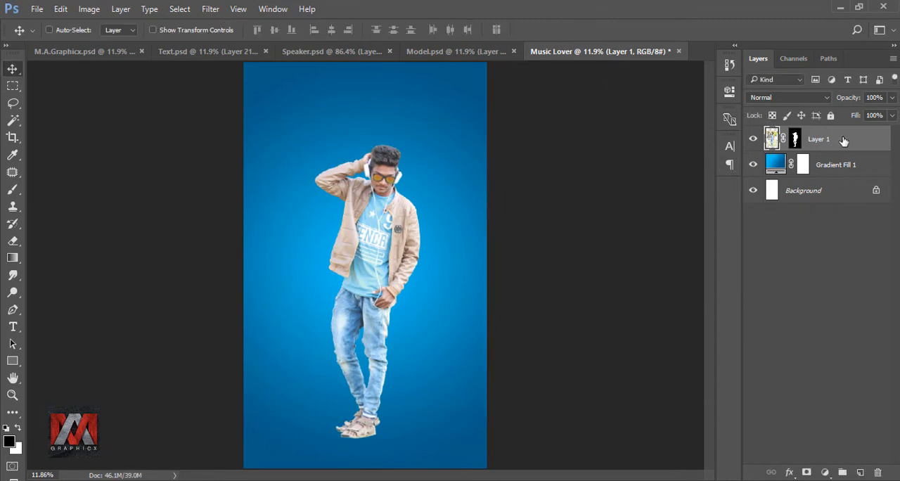
# Duplicate the model layer with the original hidden, and merge the copy's mask by converting it to a Smart Object and rasterizing it.
pyautogui.hotkey('ctrl', 'j')
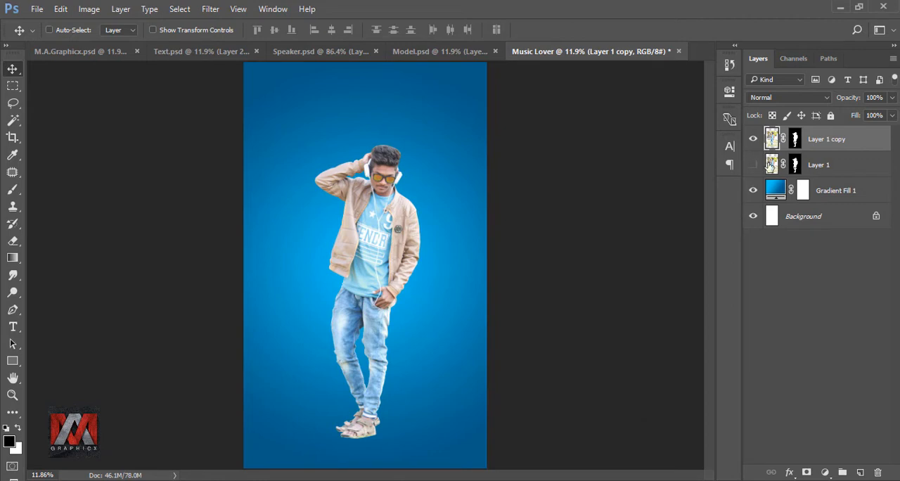
pyautogui.rightClick(846, 141)
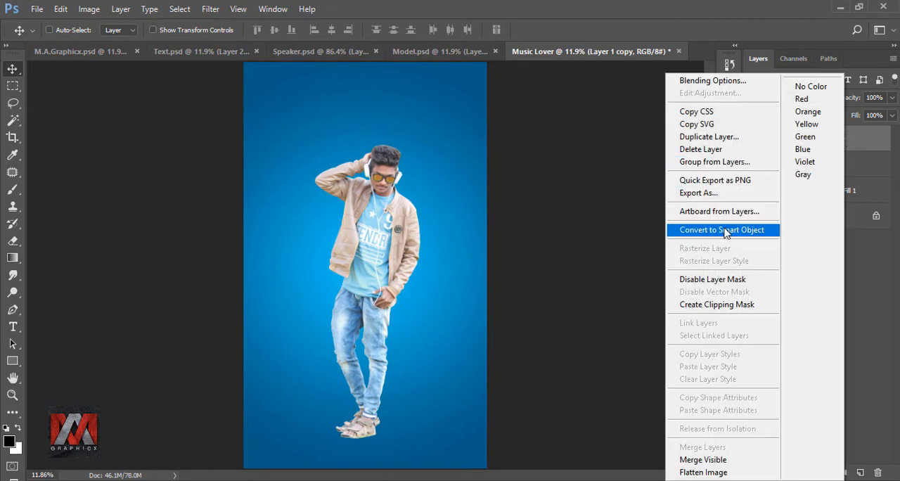
pyautogui.click(726, 230)
pyautogui.rightClick(818, 137)
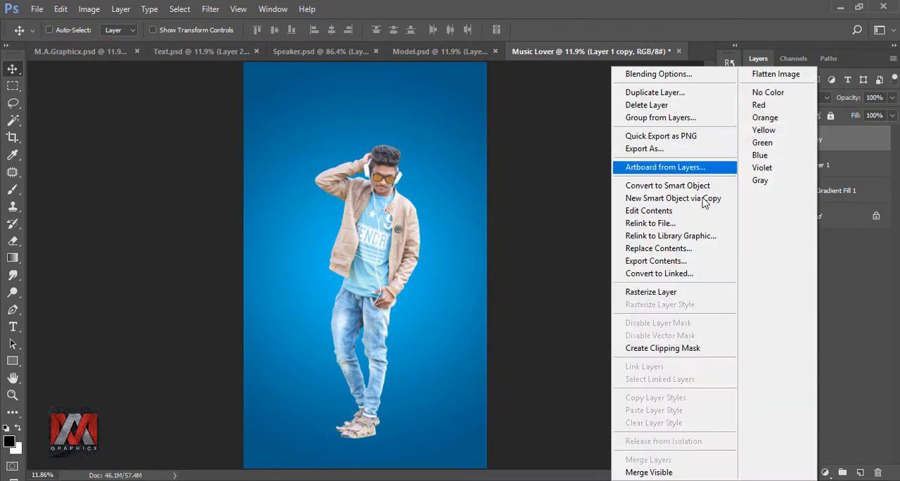
pyautogui.click(679, 292)
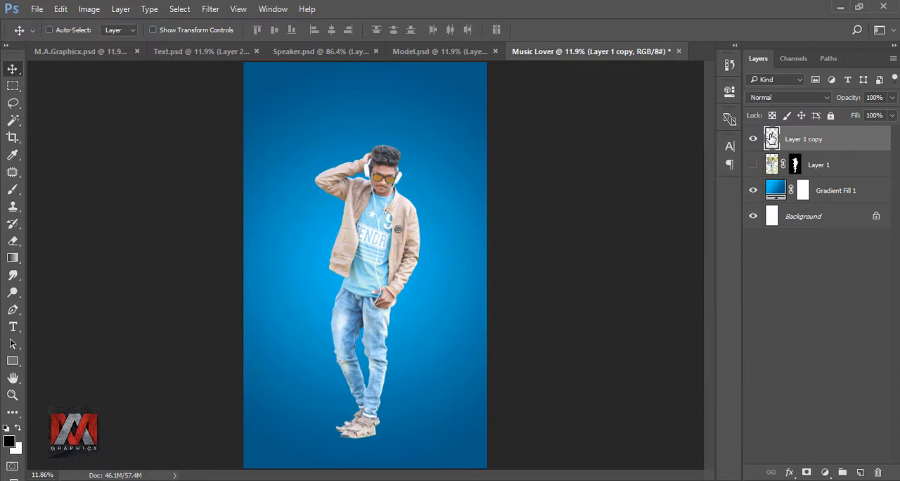
# Set up the Smudge tool with the scattered 40 px brush tip at 50% strength for the model's hair.
pyautogui.click(12, 274)
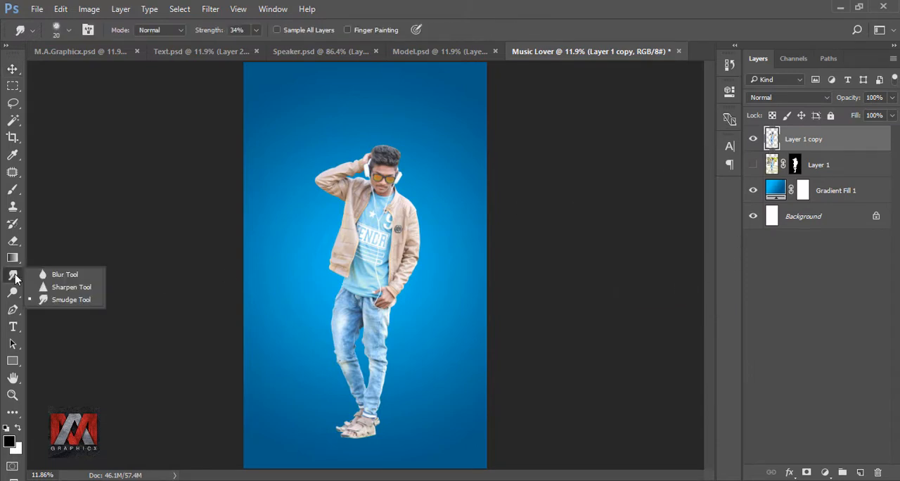
pyautogui.click(71, 299)
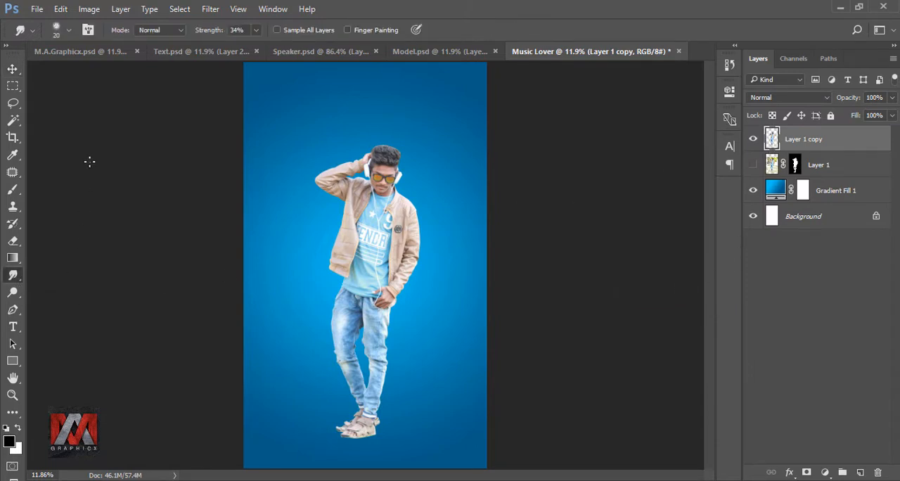
pyautogui.click(57, 28)
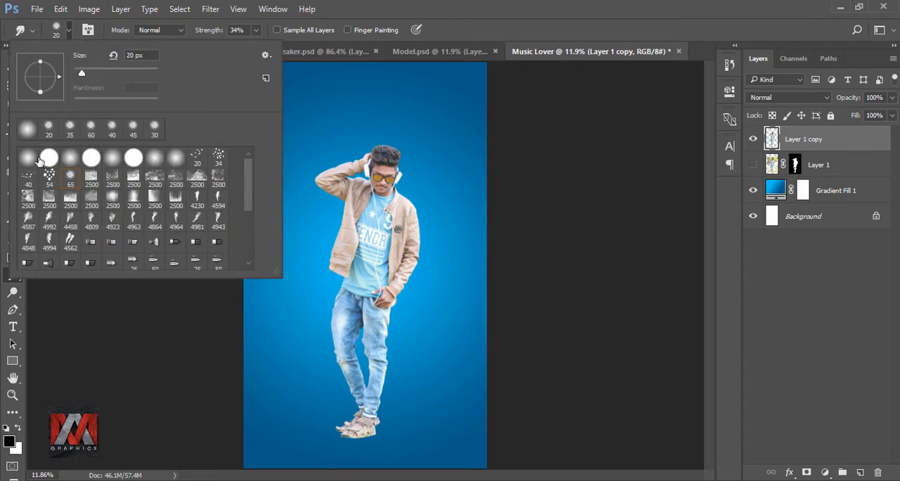
pyautogui.click(26, 178)
pyautogui.click(485, 40)
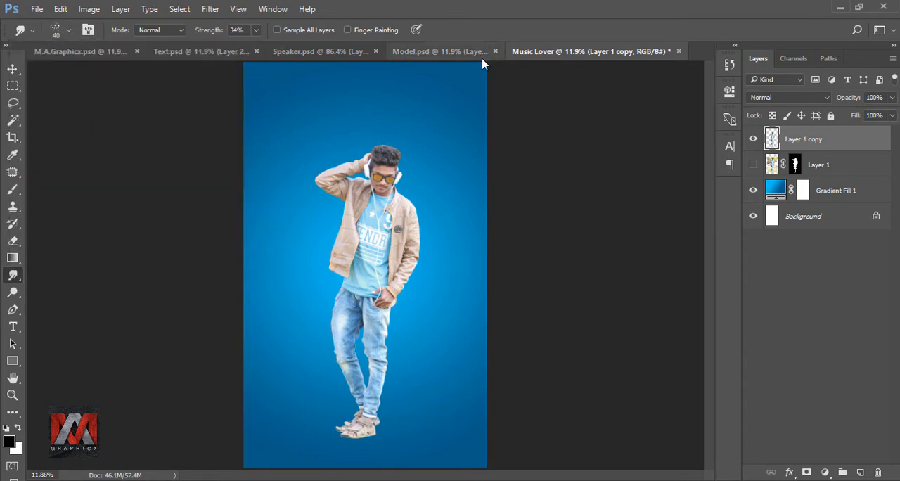
pyautogui.scroll(10, 391, 138)
pyautogui.scroll(3, 338, 206)
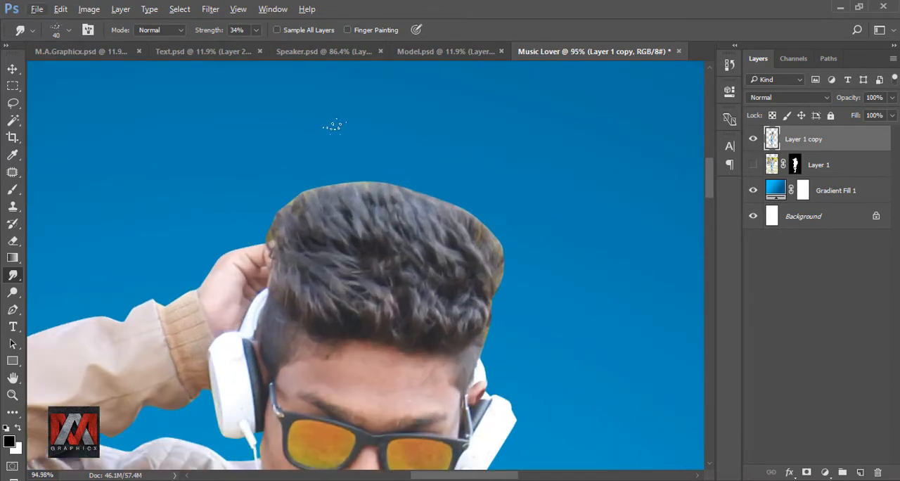
pyautogui.click(256, 30)
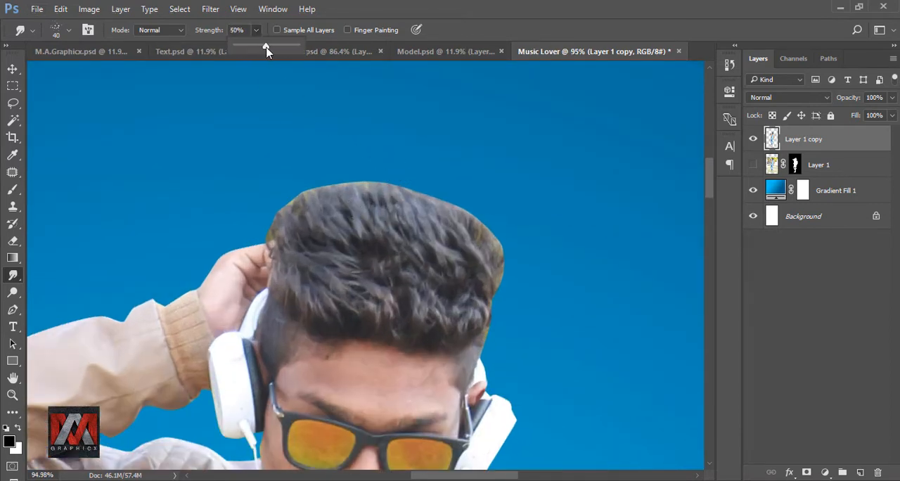
pyautogui.click(293, 220)
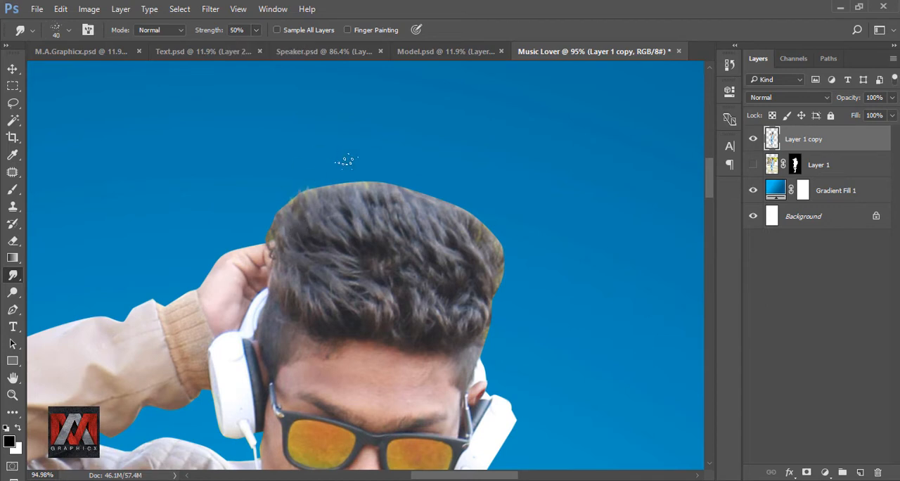
# Enlarge the Smudge brush to about 70 px and pull the hair's outer edge outward into fine strands.
pyautogui.press(']')
pyautogui.press(']')
pyautogui.press(']')
pyautogui.moveTo(303, 212)
pyautogui.mouseDown()
pyautogui.moveTo(312, 232)
pyautogui.moveTo(355, 181)
pyautogui.mouseUp()
pyautogui.moveTo(479, 262)
pyautogui.mouseDown()
pyautogui.moveTo(498, 235)
pyautogui.moveTo(460, 201)
pyautogui.mouseUp()
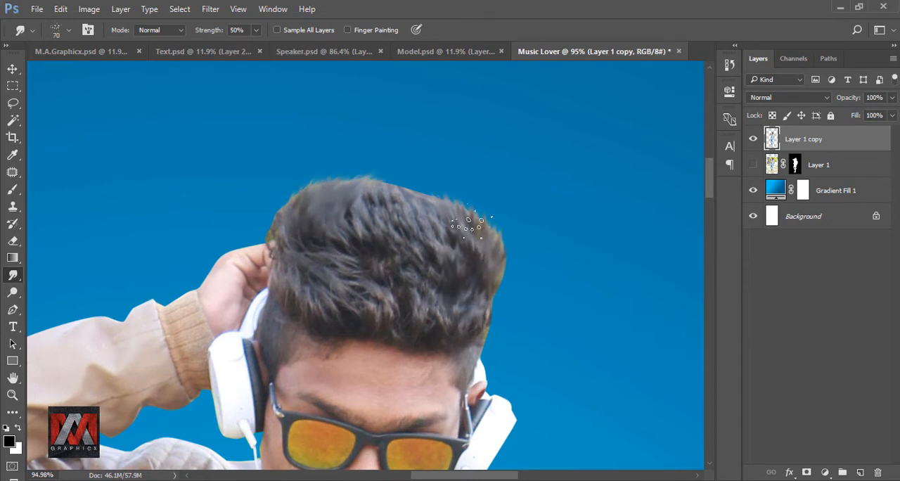
pyautogui.press(']')
pyautogui.moveTo(465, 235); pyautogui.dragTo(480, 204)
pyautogui.moveTo(403, 211)
pyautogui.mouseDown()
pyautogui.moveTo(408, 173)
pyautogui.moveTo(437, 186)
pyautogui.mouseUp()
pyautogui.moveTo(473, 301); pyautogui.dragTo(498, 262)
pyautogui.moveTo(301, 208); pyautogui.dragTo(295, 180)
pyautogui.moveTo(362, 217); pyautogui.dragTo(369, 180)
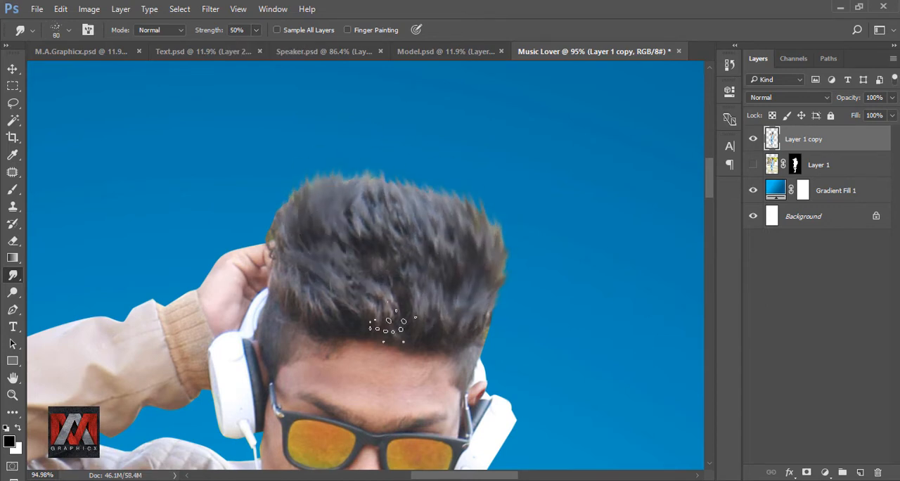
# Smudge the inner hair upward from the hairline toward the crown to form soft strands.
pyautogui.moveTo(383, 321); pyautogui.dragTo(367, 269)
pyautogui.moveTo(364, 243); pyautogui.dragTo(359, 211)
pyautogui.moveTo(460, 309); pyautogui.dragTo(470, 270)
pyautogui.moveTo(444, 255); pyautogui.dragTo(449, 220)
pyautogui.moveTo(373, 239); pyautogui.dragTo(378, 208)
pyautogui.moveTo(295, 214); pyautogui.dragTo(309, 169)
# Reduce the Smudge brush to 60 px and refine strands across the top, middle and ear-side edge of the hair.
pyautogui.press('[')
pyautogui.press('[')
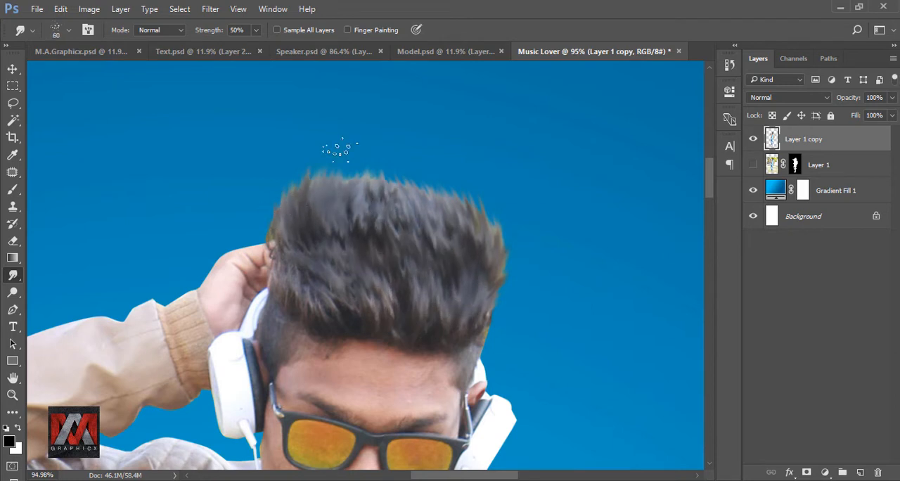
pyautogui.moveTo(359, 204); pyautogui.dragTo(373, 168)
pyautogui.moveTo(469, 263); pyautogui.dragTo(479, 231)
pyautogui.moveTo(406, 209); pyautogui.dragTo(412, 177)
pyautogui.moveTo(346, 314); pyautogui.dragTo(334, 286)
pyautogui.moveTo(378, 291); pyautogui.dragTo(370, 261)
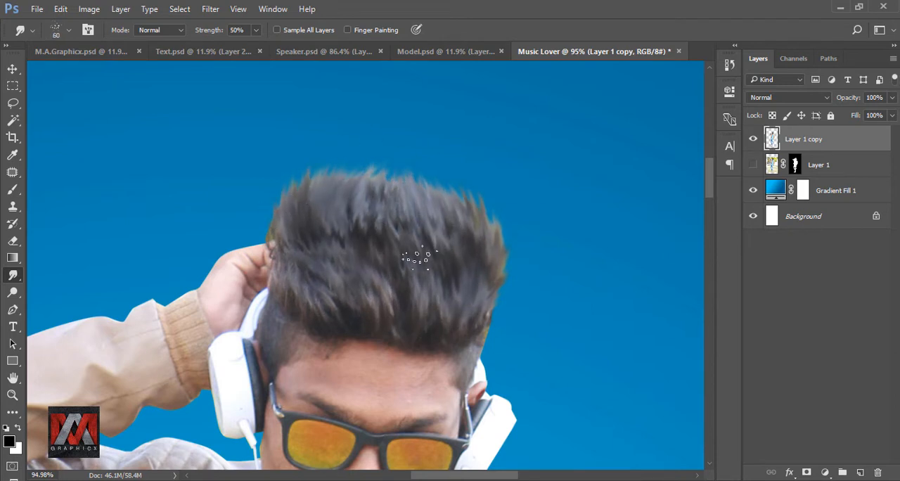
pyautogui.moveTo(425, 264); pyautogui.dragTo(428, 239)
pyautogui.moveTo(478, 347); pyautogui.dragTo(489, 312)
pyautogui.moveTo(477, 274); pyautogui.dragTo(488, 246)
pyautogui.moveTo(469, 236)
pyautogui.mouseDown()
pyautogui.moveTo(478, 211)
pyautogui.moveTo(437, 179)
pyautogui.mouseUp()
pyautogui.moveTo(387, 199); pyautogui.dragTo(390, 172)
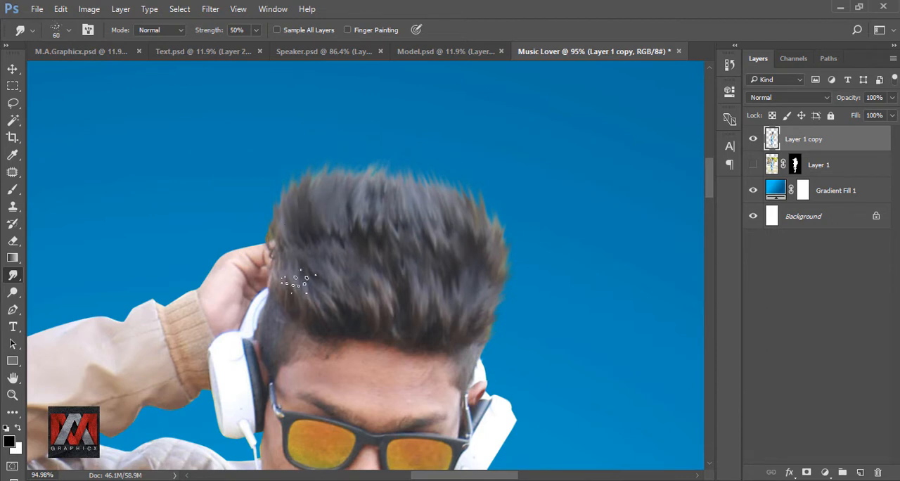
# Smudge the crown hair higher with a 70 px brush and compare the result with the original model layer.
pyautogui.press(']')
pyautogui.press(']')
pyautogui.press(']')
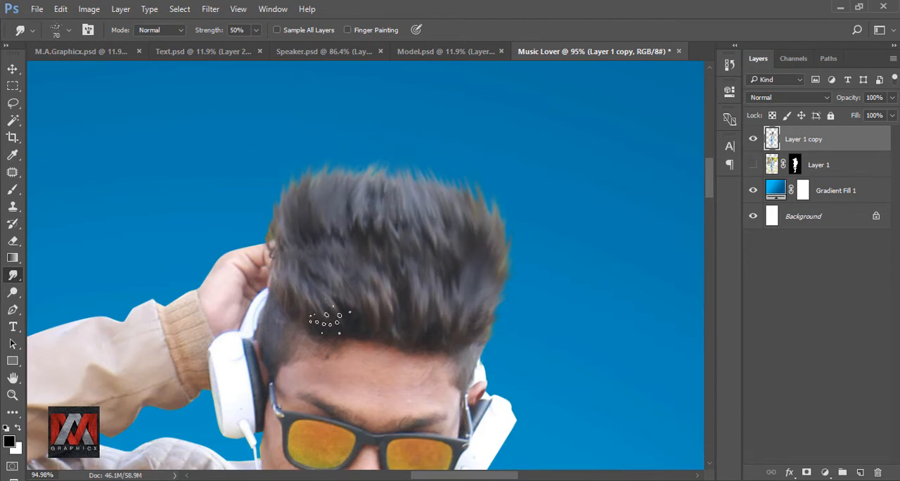
pyautogui.moveTo(296, 219); pyautogui.dragTo(281, 184)
pyautogui.moveTo(322, 211); pyautogui.dragTo(314, 173)
pyautogui.moveTo(382, 239); pyautogui.dragTo(372, 167)
pyautogui.moveTo(410, 223); pyautogui.dragTo(402, 167)
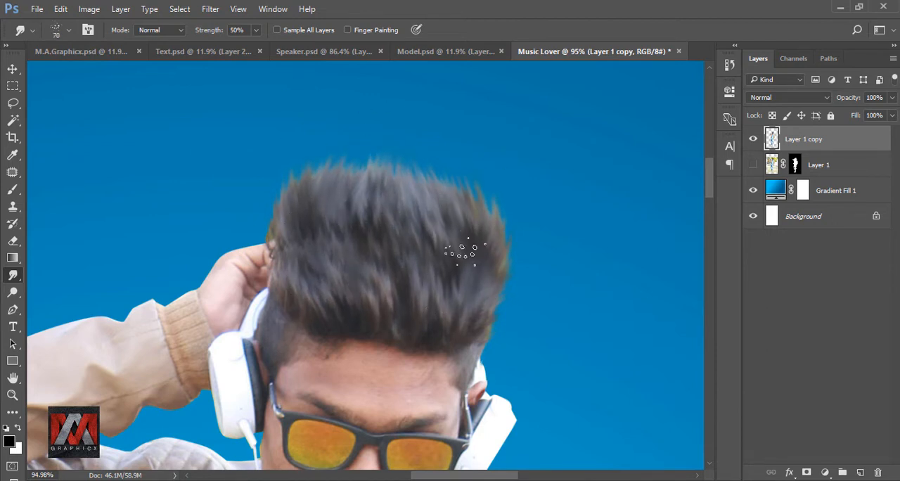
pyautogui.moveTo(462, 251); pyautogui.dragTo(462, 169)
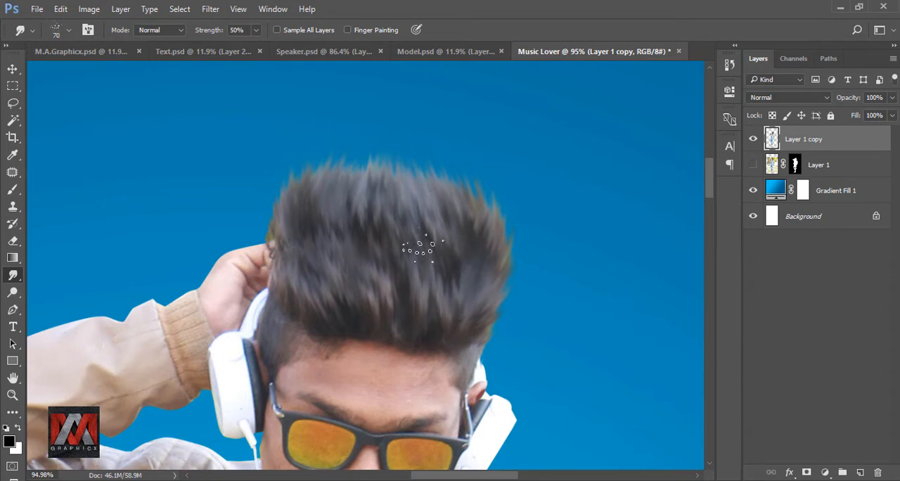
pyautogui.click(752, 140)
pyautogui.click(752, 141)
pyautogui.scroll(-5, 373, 216)
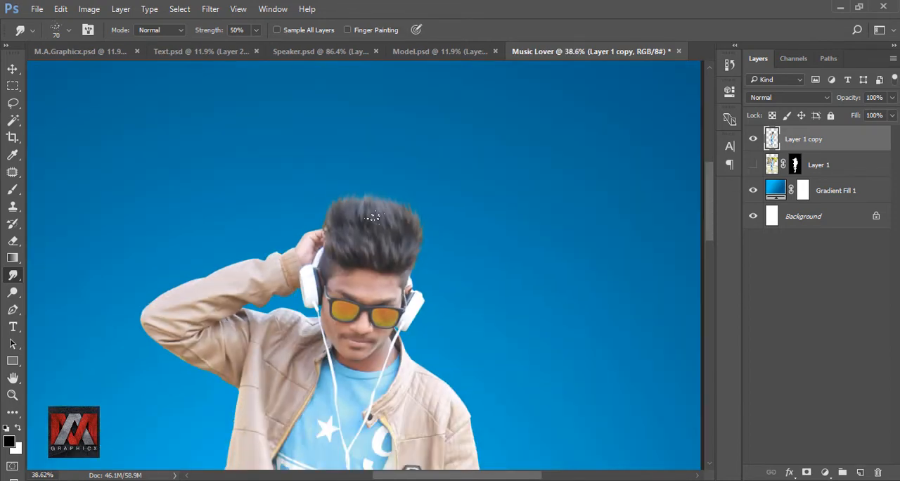
pyautogui.hotkey('ctrl', '0')
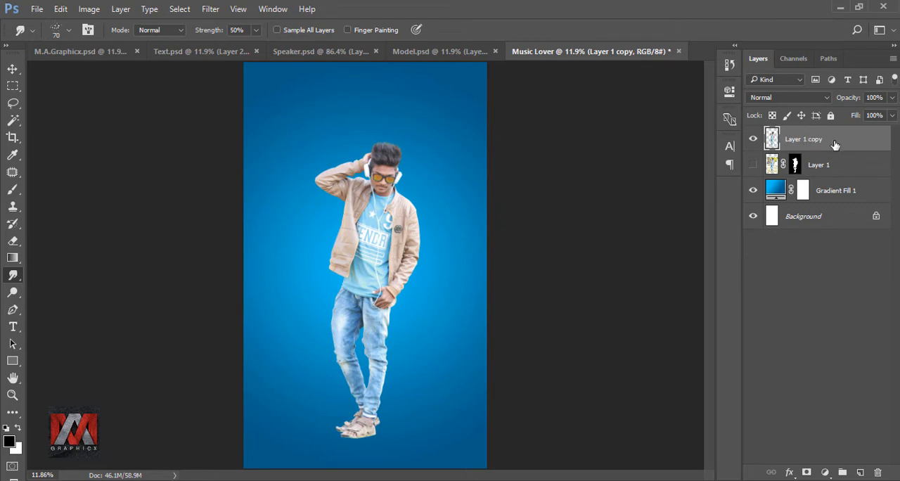
# Duplicate the smudged model layer and set the Smudge tool to the 65 px brush tip at 31% strength.
pyautogui.hotkey('ctrl', 'j')
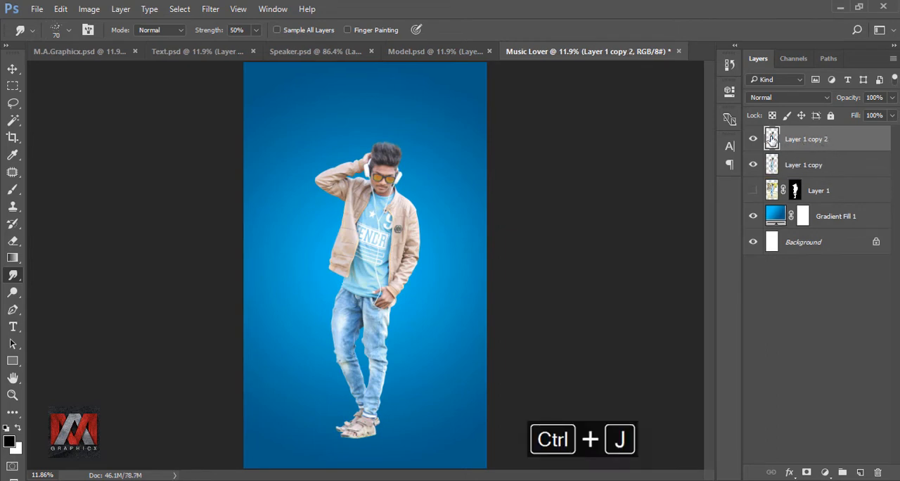
pyautogui.click(54, 31)
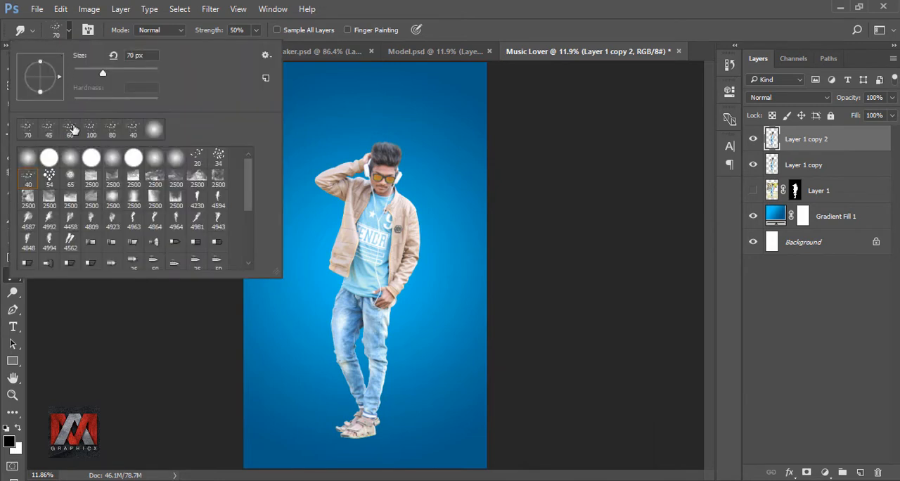
pyautogui.click(71, 180)
pyautogui.click(435, 31)
pyautogui.scroll(8, 418, 164)
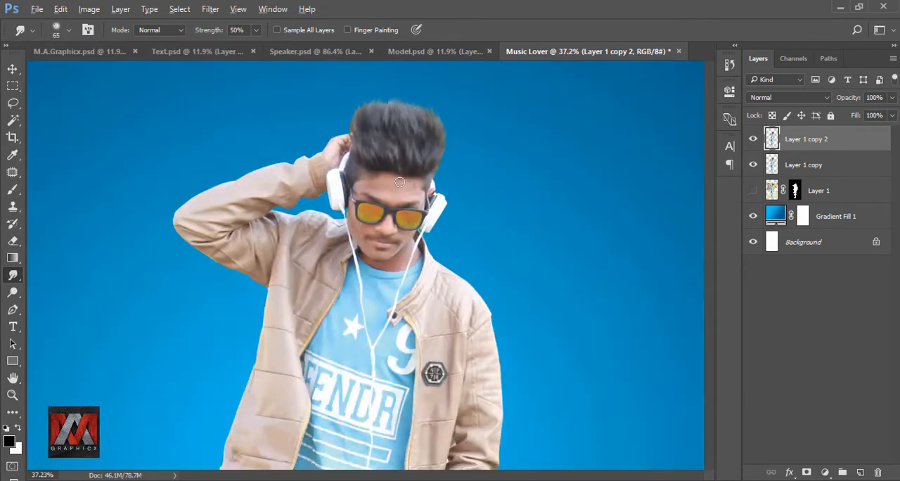
pyautogui.scroll(1, 401, 184)
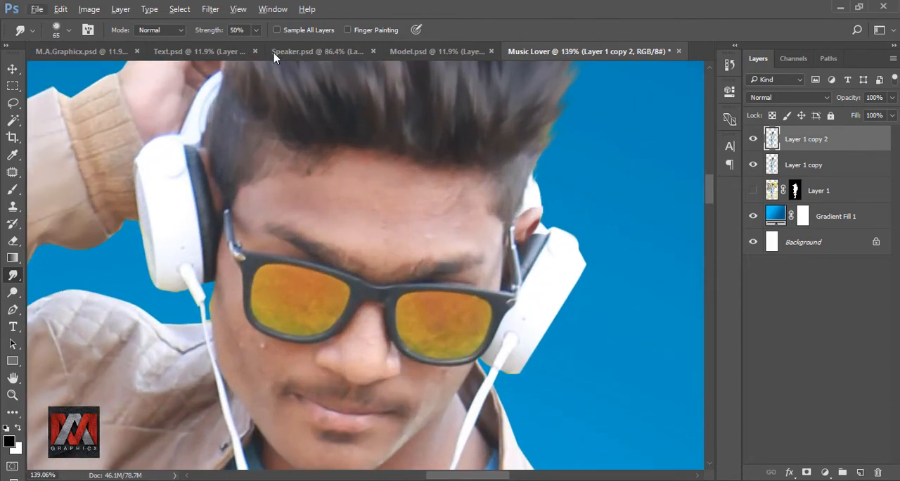
pyautogui.moveTo(255, 29); pyautogui.dragTo(241, 48)
pyautogui.click(354, 209)
# Smooth the forehead skin and sunglasses lenses with the Smudge tool, reducing the brush to 50 px and 35 px.
pyautogui.press('[')
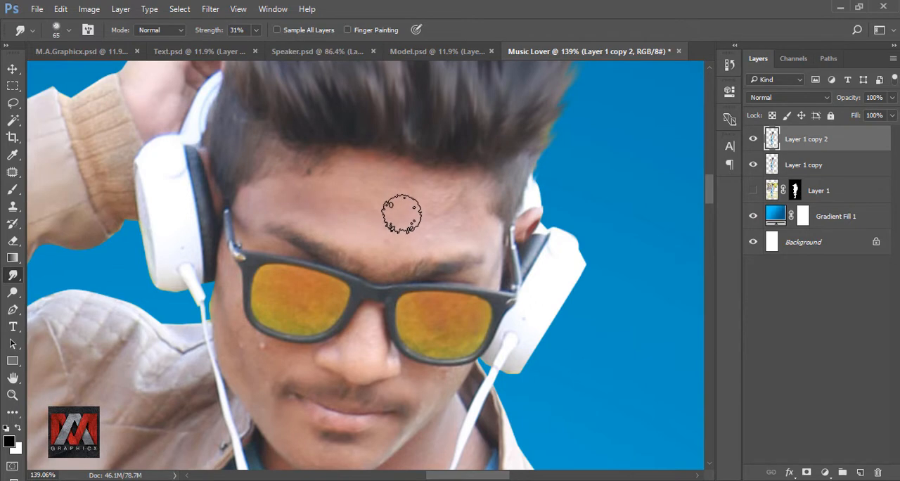
pyautogui.press('[')
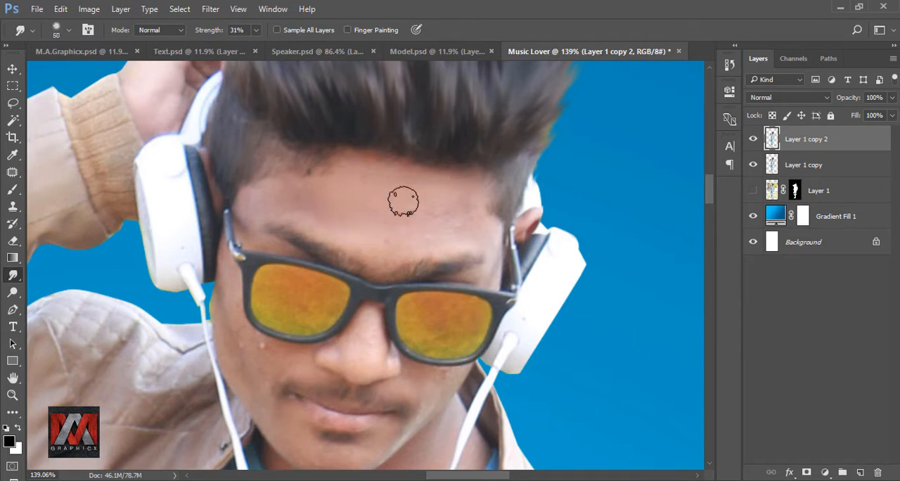
pyautogui.press('[')
pyautogui.scroll(-5, 422, 217)
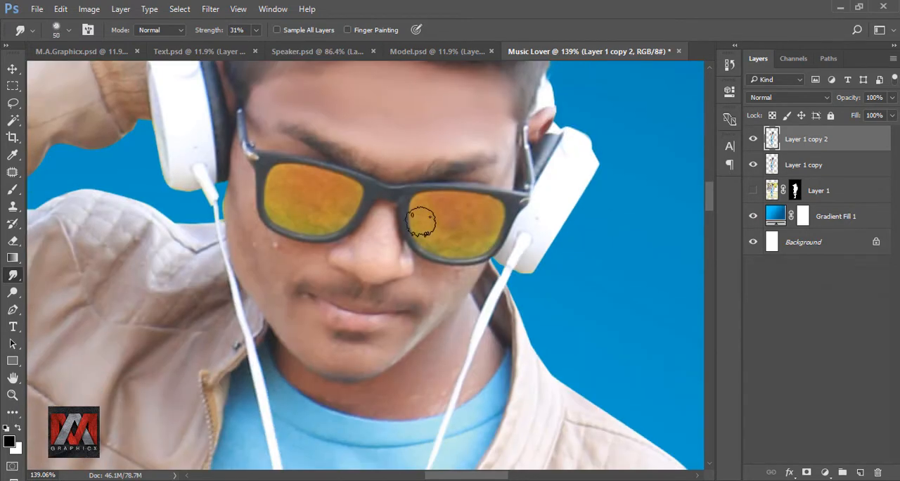
pyautogui.press('[')
pyautogui.moveTo(323, 123)
pyautogui.mouseDown()
pyautogui.moveTo(312, 149)
pyautogui.moveTo(378, 137)
pyautogui.moveTo(315, 113)
pyautogui.moveTo(384, 151)
pyautogui.mouseUp()
pyautogui.moveTo(492, 166)
pyautogui.mouseDown()
pyautogui.moveTo(451, 161)
pyautogui.moveTo(516, 151)
pyautogui.moveTo(465, 181)
pyautogui.mouseUp()
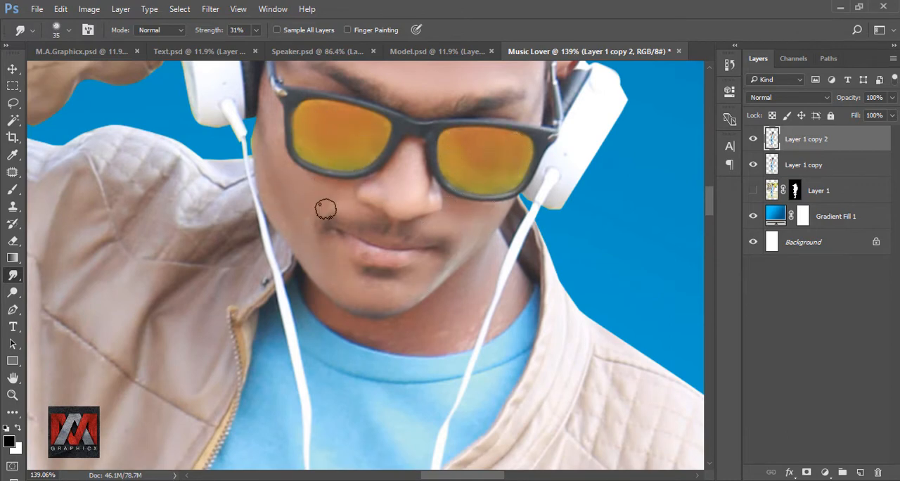
# Smudge the cheeks, mouth area, chin and neck smooth, varying the brush size and returning it to 35 px.
pyautogui.moveTo(334, 154); pyautogui.dragTo(415, 307)
pyautogui.moveTo(363, 298); pyautogui.dragTo(359, 232)
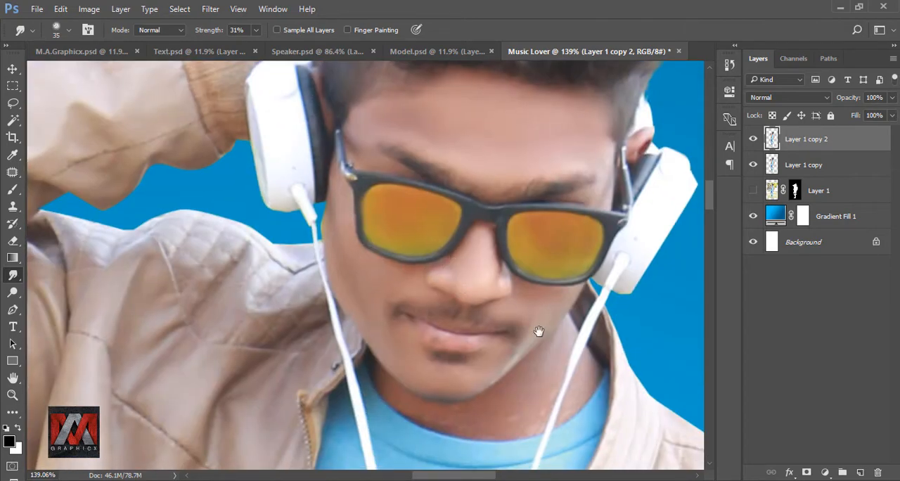
pyautogui.moveTo(539, 331); pyautogui.dragTo(444, 273)
pyautogui.moveTo(426, 300); pyautogui.dragTo(448, 244)
pyautogui.press(']')
pyautogui.press(']')
pyautogui.moveTo(321, 269); pyautogui.dragTo(467, 305)
pyautogui.moveTo(495, 260); pyautogui.dragTo(518, 284)
pyautogui.moveTo(426, 184)
pyautogui.mouseDown()
pyautogui.moveTo(494, 247)
pyautogui.moveTo(483, 358)
pyautogui.mouseUp()
pyautogui.moveTo(456, 226)
pyautogui.mouseDown()
pyautogui.moveTo(470, 197)
pyautogui.moveTo(435, 164)
pyautogui.mouseUp()
pyautogui.moveTo(487, 244); pyautogui.dragTo(505, 197)
pyautogui.press('[')
pyautogui.press('[')
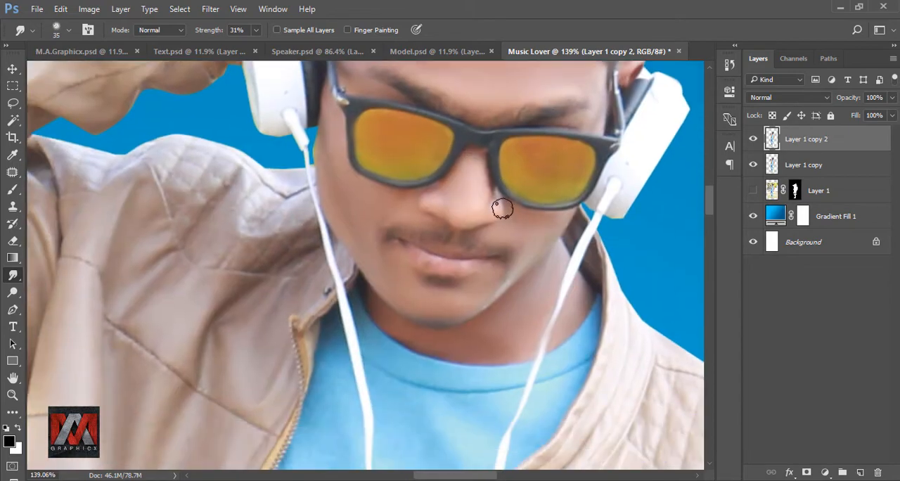
# Finish smoothing the facial skin and blend the forehead with the Smudge brush enlarged to 70 px.
pyautogui.moveTo(419, 351); pyautogui.dragTo(417, 262)
pyautogui.scroll(-7, 418, 263)
pyautogui.moveTo(507, 99); pyautogui.dragTo(478, 166)
pyautogui.scroll(7, 478, 166)
pyautogui.press(']')
pyautogui.press(']')
pyautogui.press(']')
pyautogui.press(']')
pyautogui.press(']')
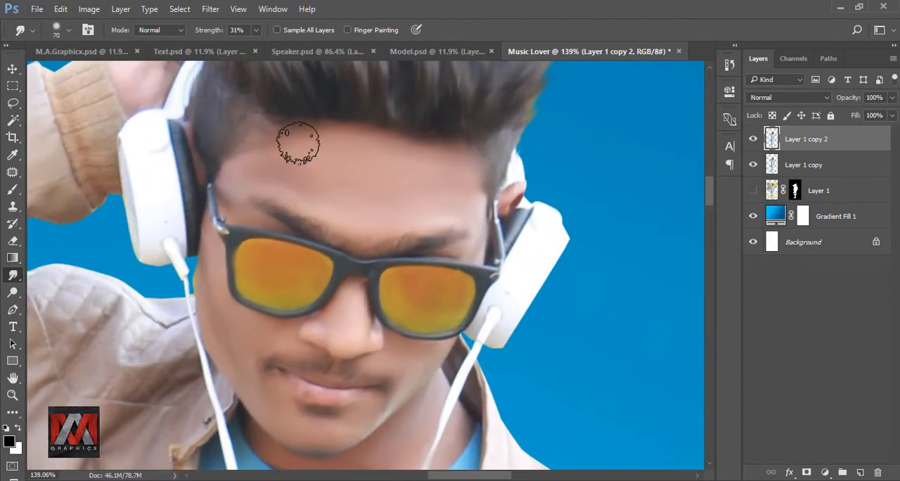
pyautogui.moveTo(298, 144); pyautogui.dragTo(313, 174)
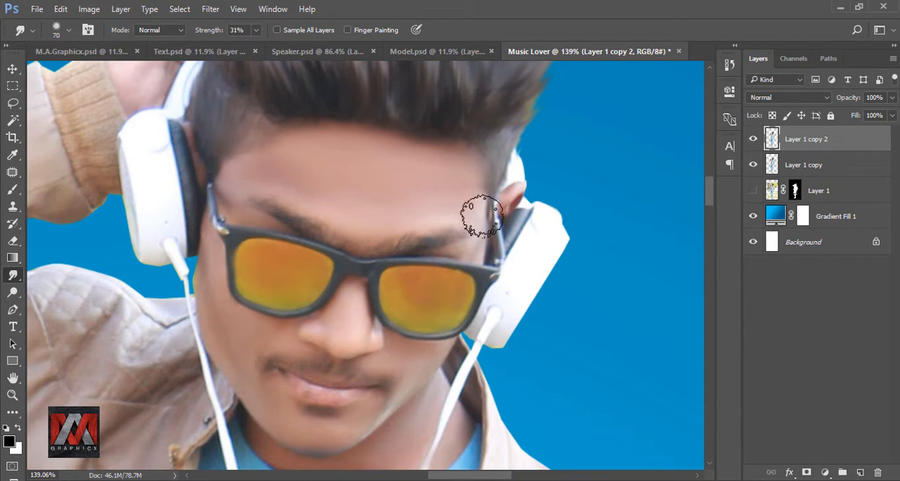
pyautogui.scroll(-2, 362, 134)
pyautogui.hotkey('ctrl', '0')
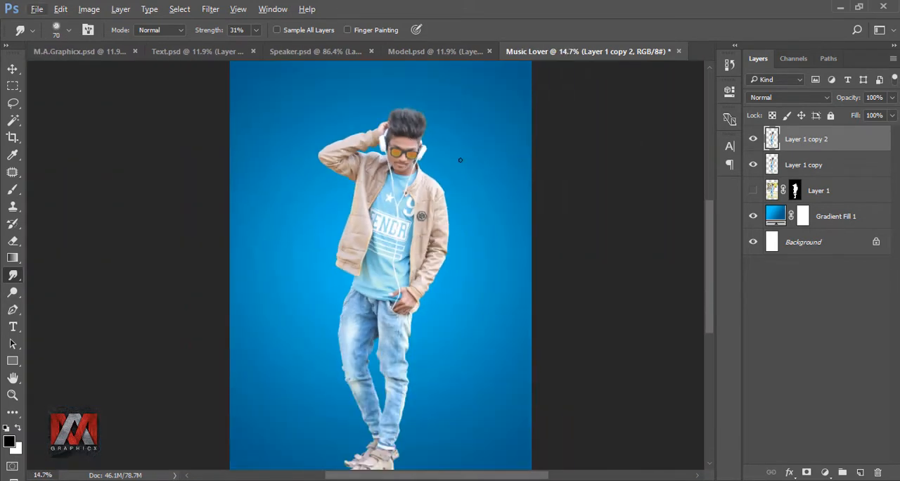
pyautogui.scroll(-1, 459, 159)
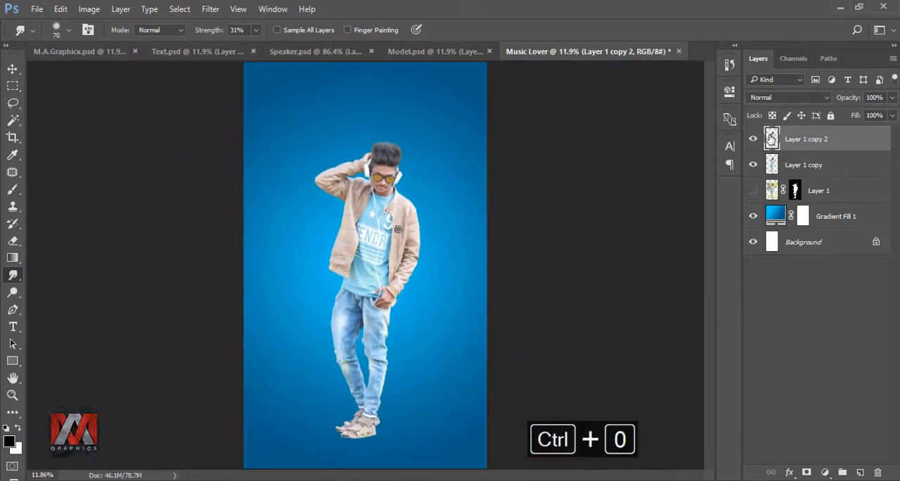
# Add a new empty layer directly above Layer 1 copy, between the two model copies.
pyautogui.click(771, 164)
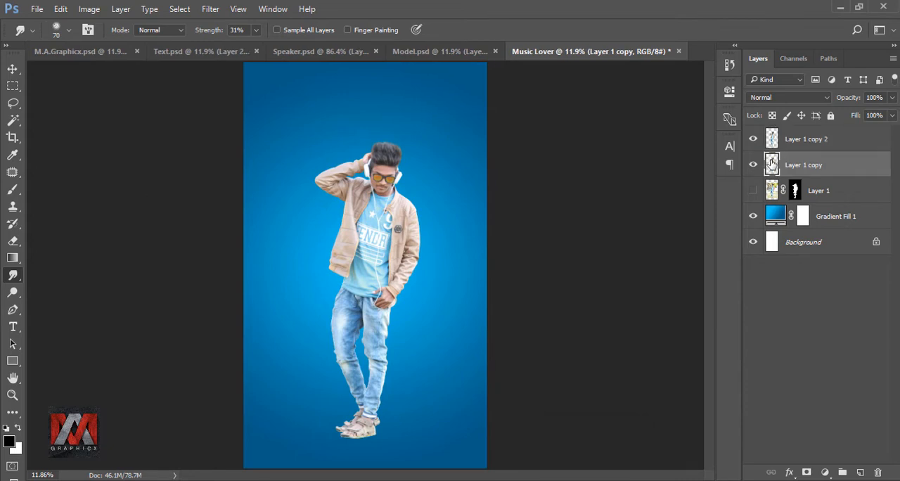
pyautogui.click(859, 472)
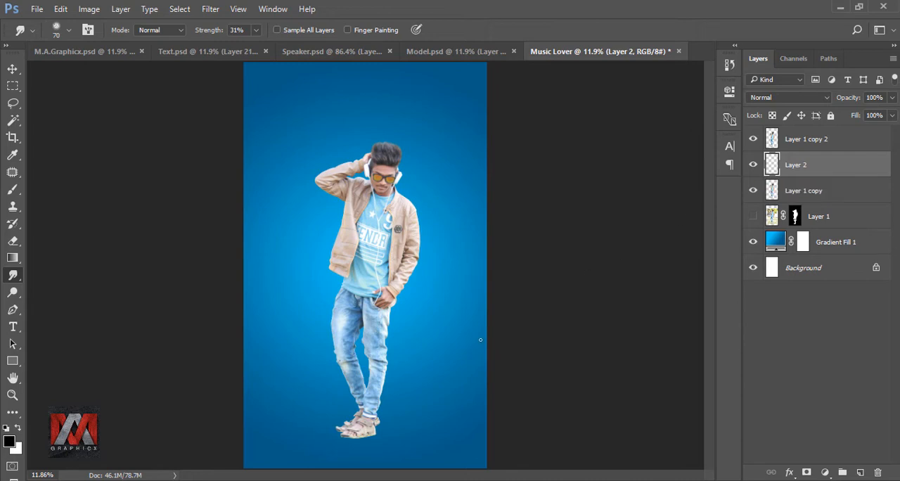
pyautogui.scroll(6, 365, 447)
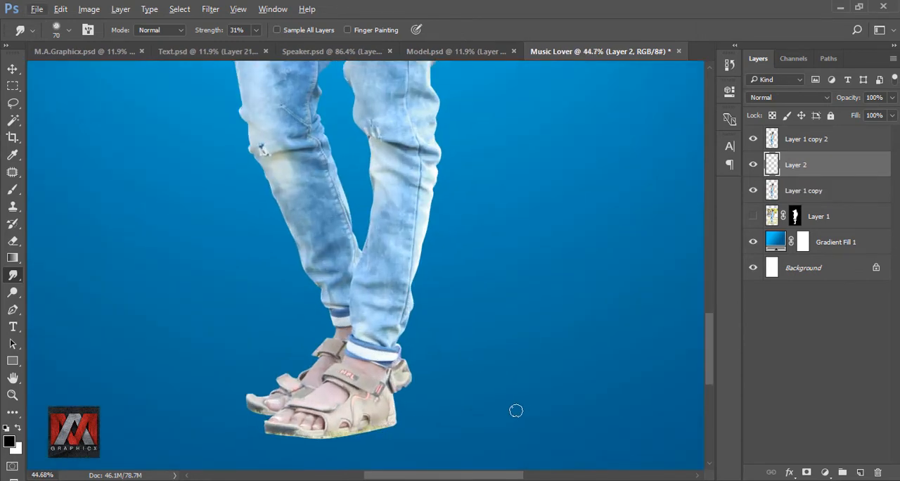
pyautogui.moveTo(515, 411); pyautogui.dragTo(419, 227)
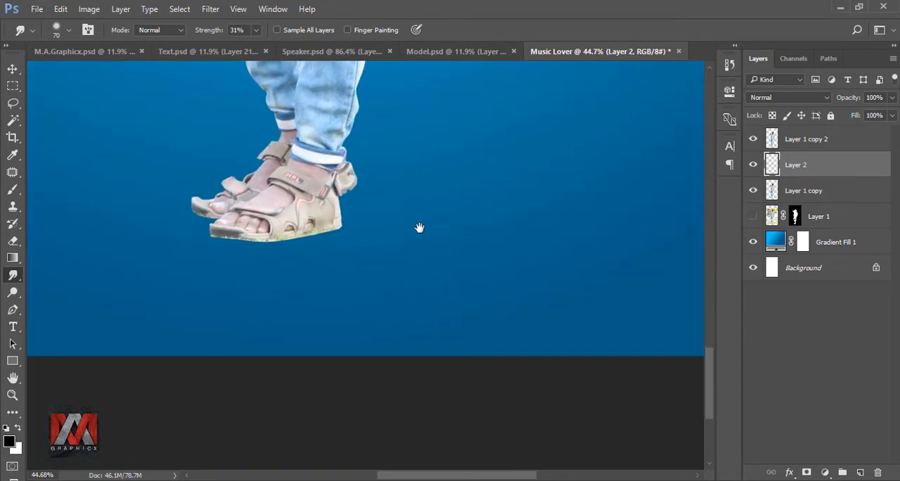
# Draw a closed Pen path for a long shadow running diagonally down and right from the front sandal, and make it a selection with 0-pixel feather.
pyautogui.click(13, 309)
pyautogui.click(341, 227)
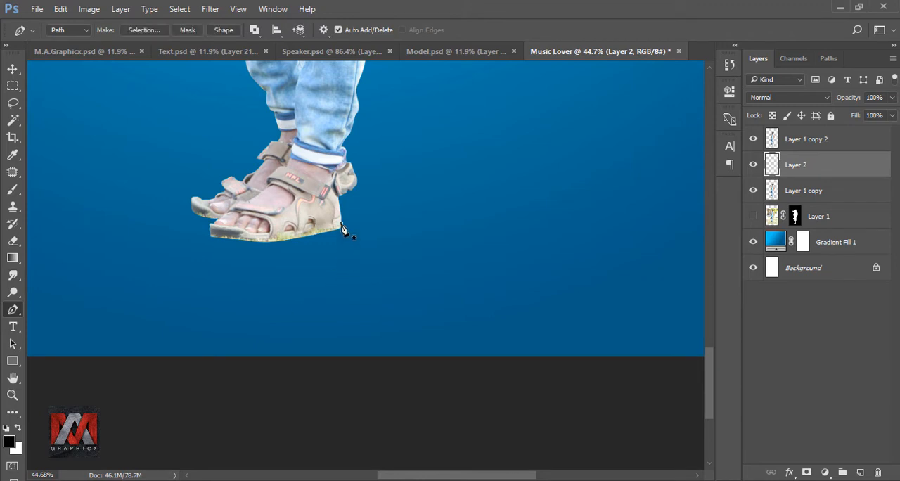
pyautogui.click(622, 364)
pyautogui.click(533, 365)
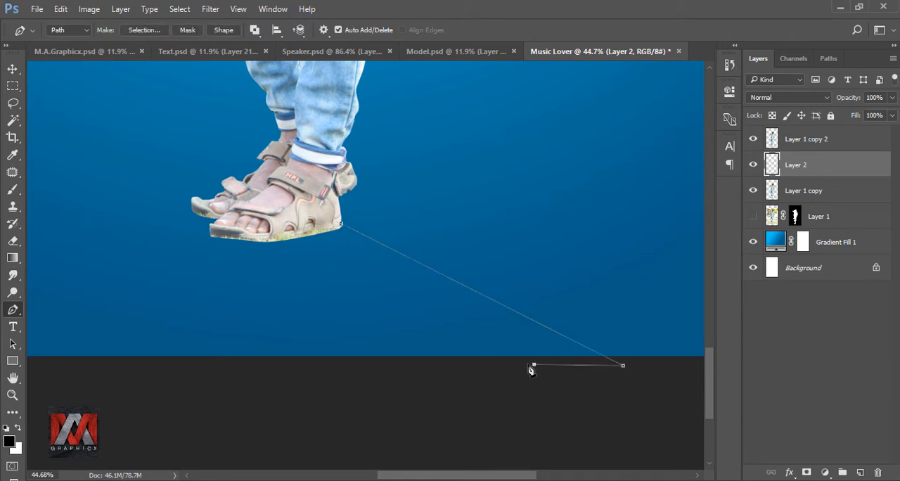
pyautogui.click(211, 237)
pyautogui.rightClick(339, 226)
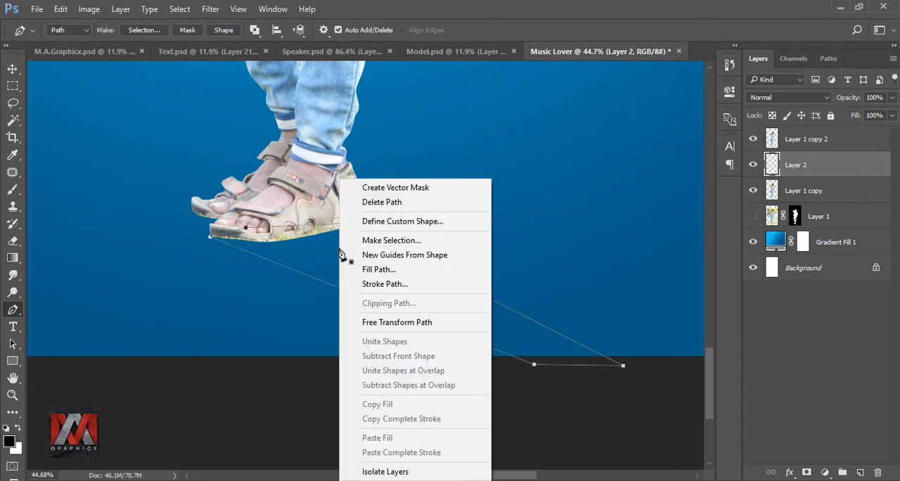
pyautogui.click(360, 239)
pyautogui.click(522, 137)
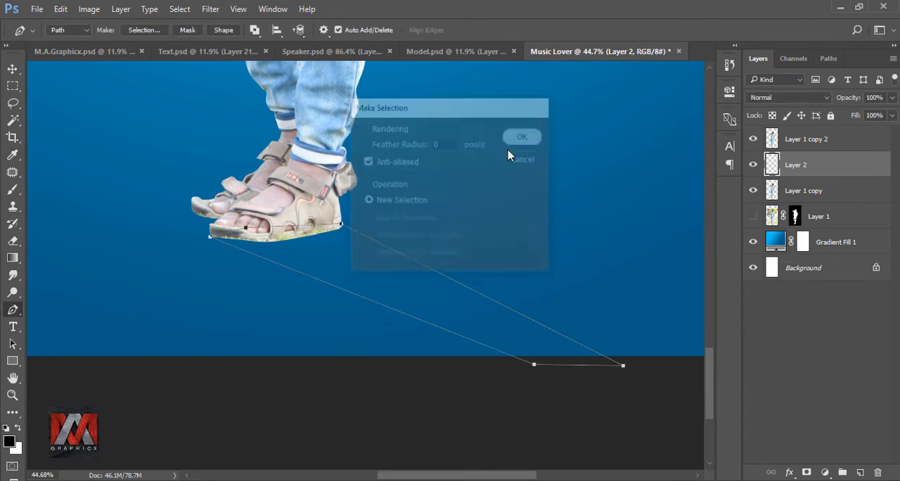
# Fill the model's shadow selection on Layer 2 with black at Normal mode and 100% opacity, and deselect it.
pyautogui.hotkey('shift', 'F5')
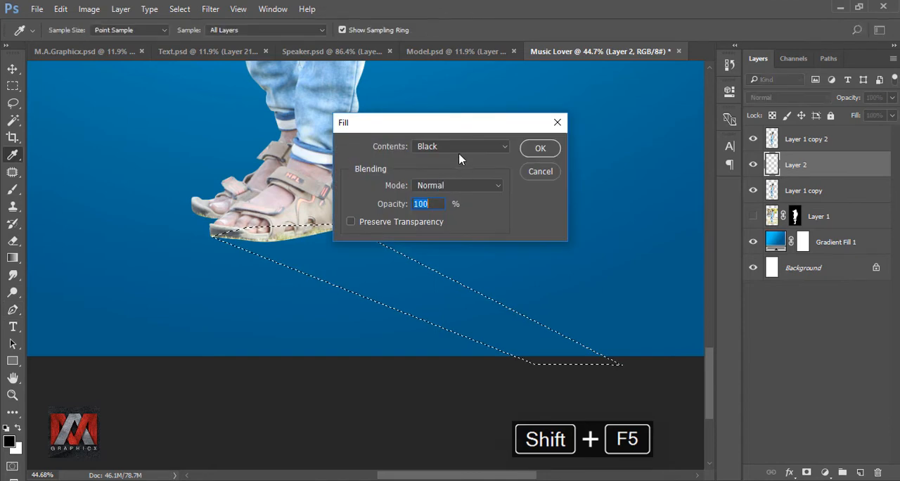
pyautogui.click(458, 147)
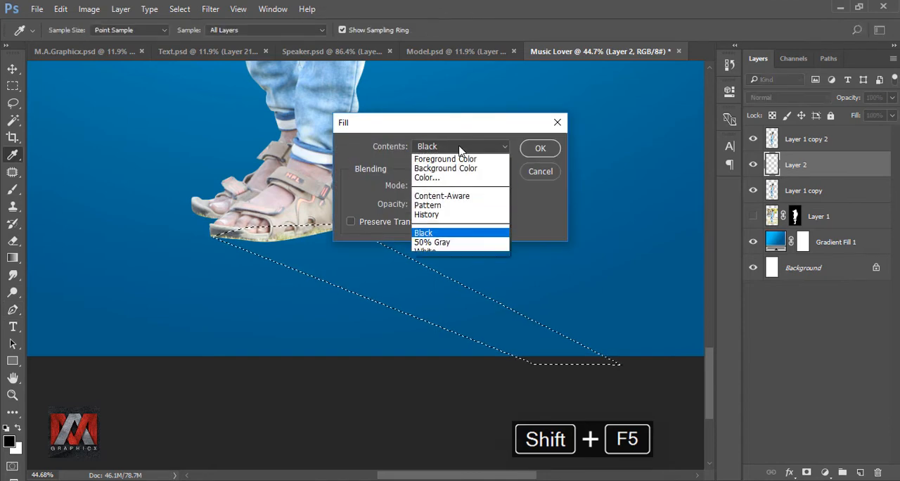
pyautogui.click(476, 241)
pyautogui.press('p')
pyautogui.click(539, 148)
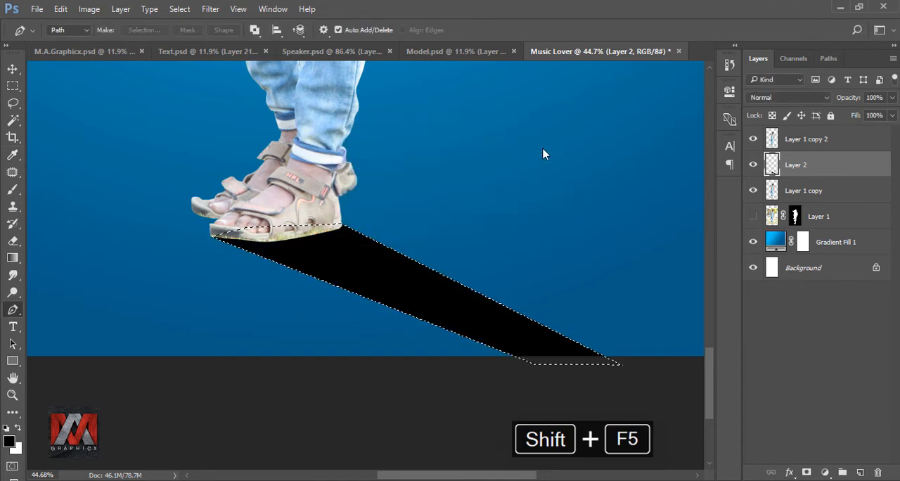
pyautogui.hotkey('ctrl', 'd')
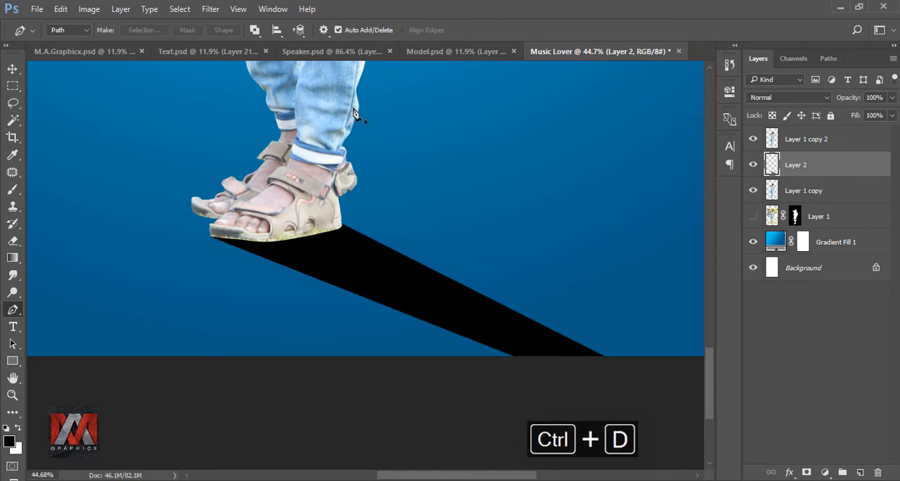
# Soften the model's black shadow on Layer 2 with a Gaussian Blur of about 18 pixels radius.
pyautogui.click(210, 9)
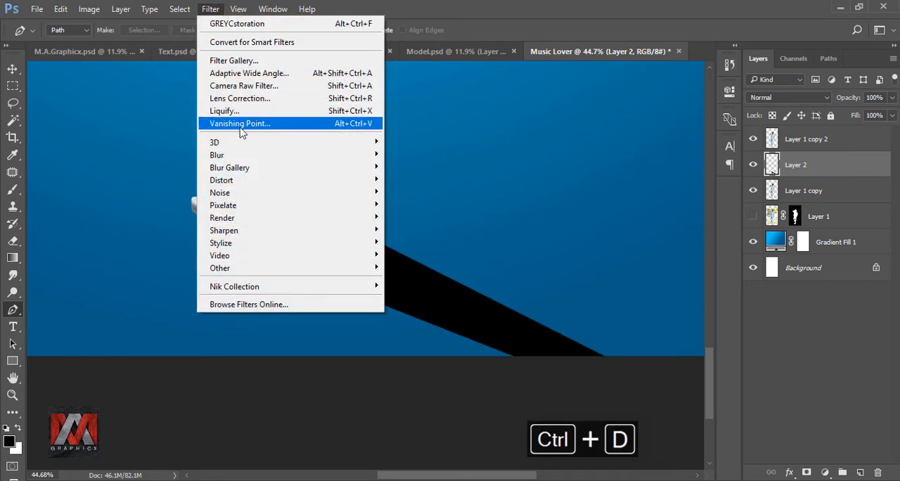
pyautogui.moveTo(218, 154)
pyautogui.click(421, 202)
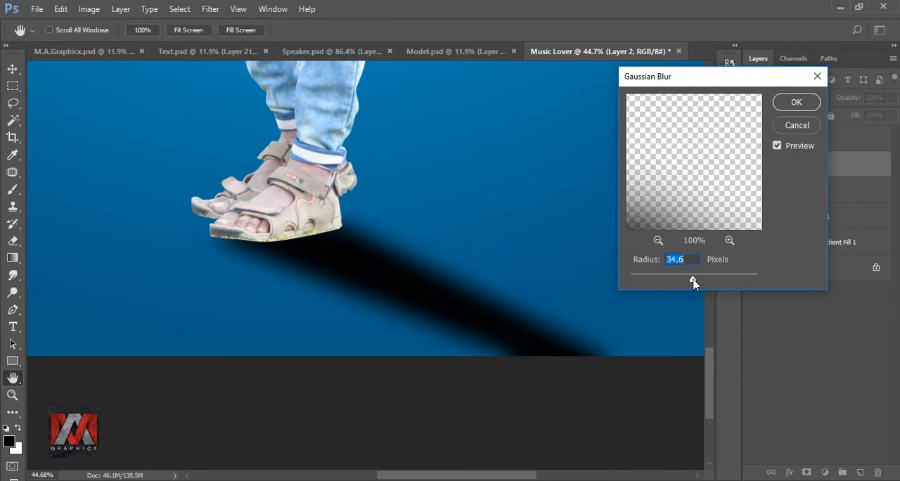
pyautogui.moveTo(693, 281)
pyautogui.mouseDown()
pyautogui.moveTo(677, 282)
pyautogui.moveTo(685, 283)
pyautogui.mouseUp()
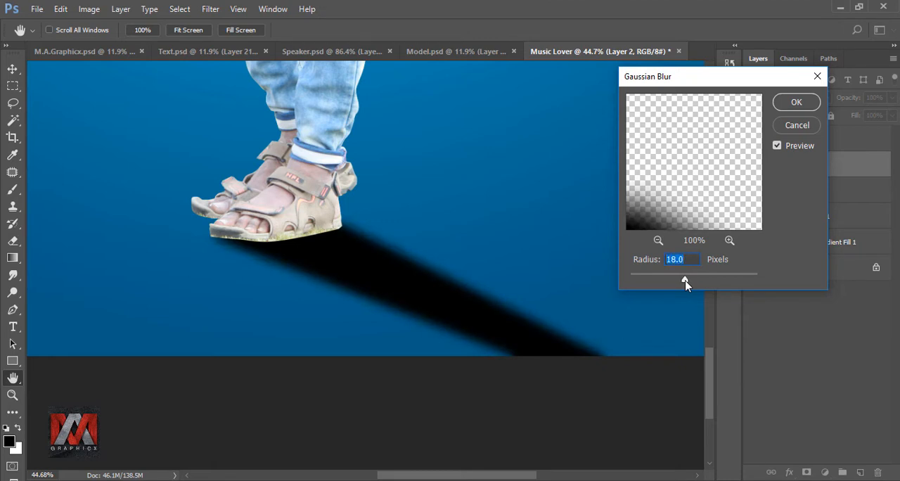
pyautogui.click(787, 108)
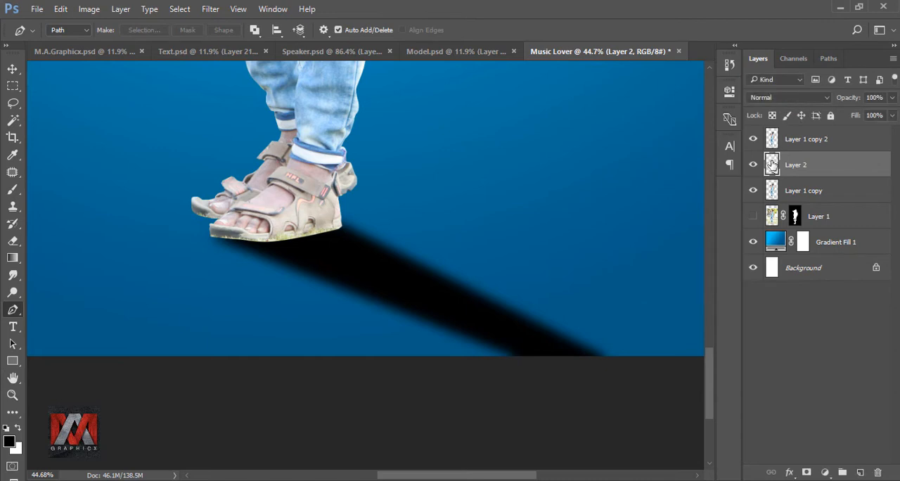
# Add a layer mask to Layer 2 and apply a black-to-white linear gradient so the shadow fades away from the sandals.
pyautogui.click(807, 470)
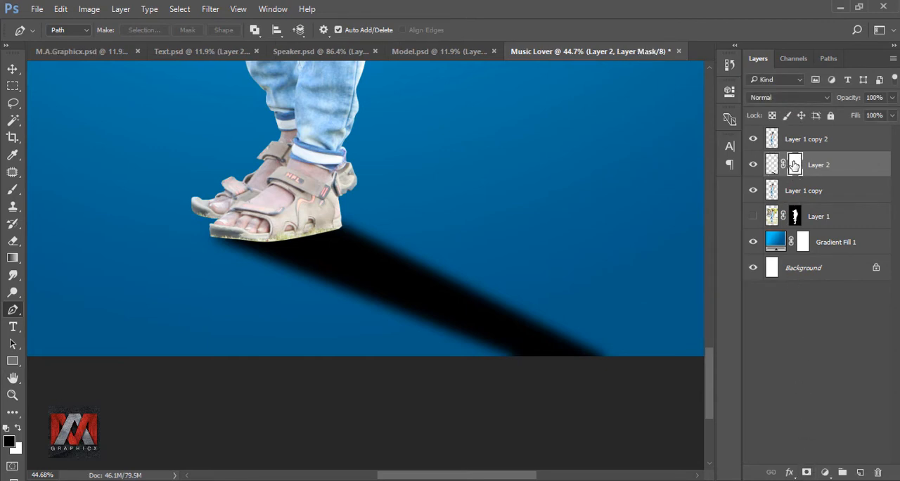
pyautogui.click(12, 258)
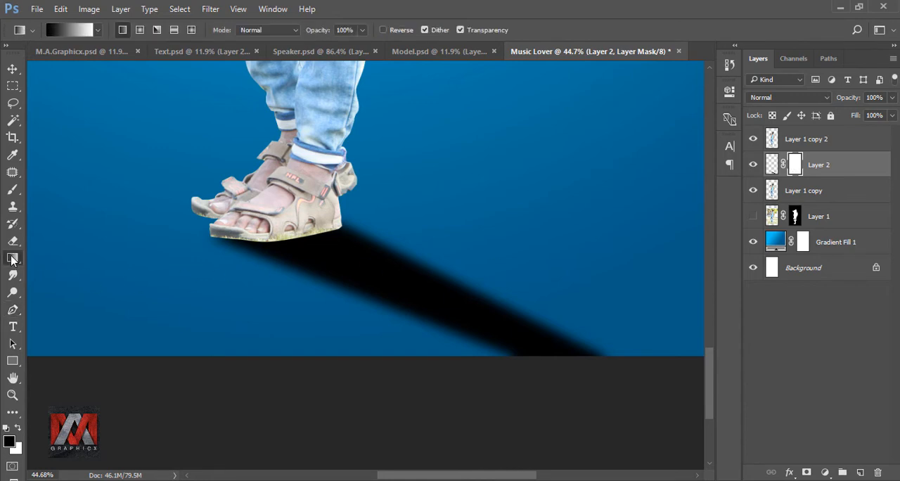
pyautogui.moveTo(583, 367); pyautogui.dragTo(261, 212)
pyautogui.moveTo(546, 351); pyautogui.dragTo(172, 156)
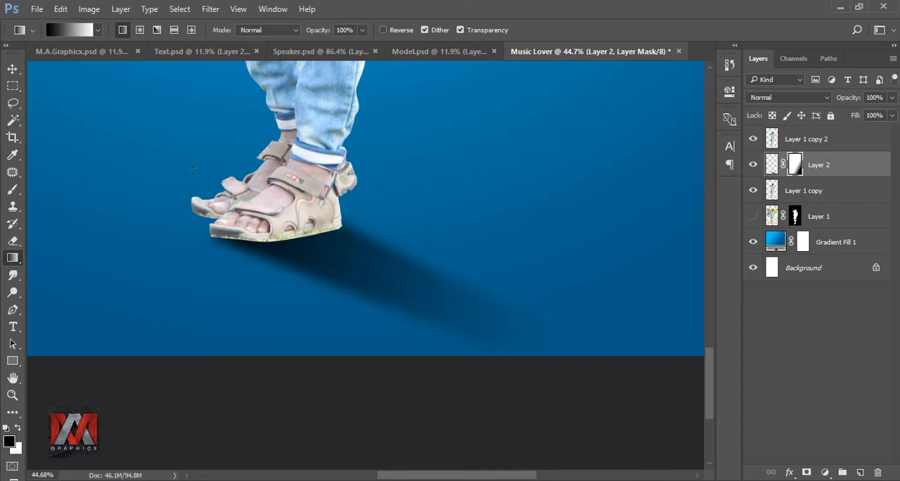
pyautogui.scroll(-4, 414, 309)
pyautogui.hotkey('ctrl', '0')
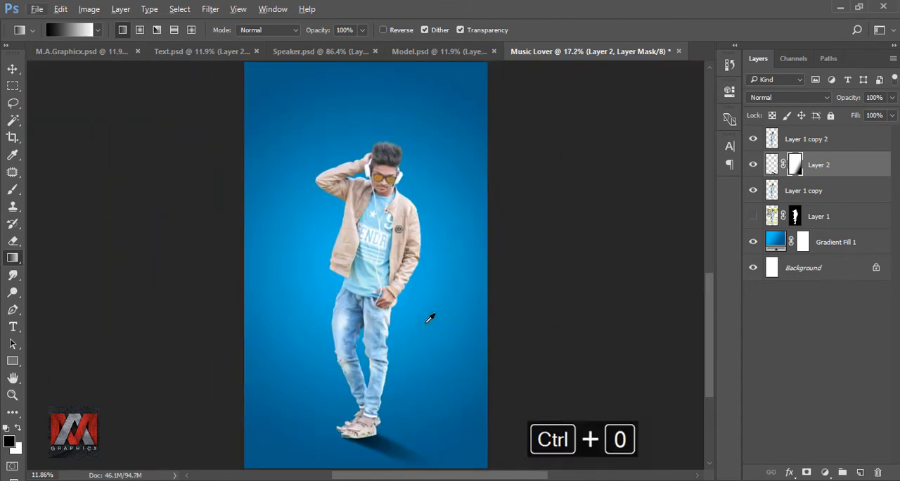
# Copy the pink speaker from Speaker.psd into the Music Lover document, placing it above Layer 1 copy 2.
pyautogui.click(771, 164)
pyautogui.click(772, 137)
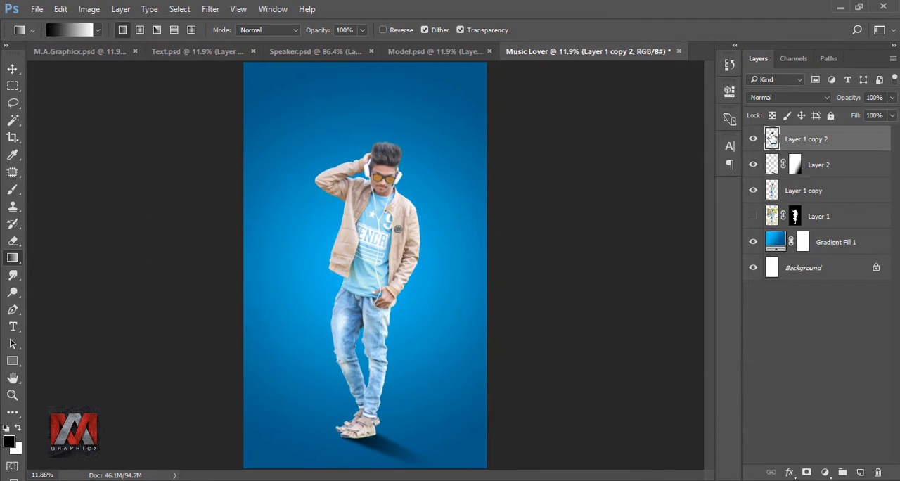
pyautogui.click(334, 54)
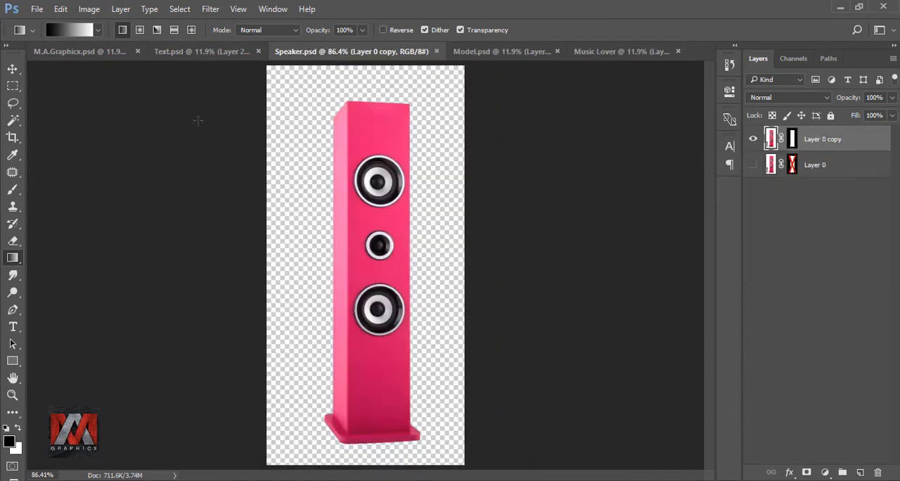
pyautogui.click(12, 69)
pyautogui.moveTo(391, 191); pyautogui.dragTo(331, 352)
# Scale the speaker up to 380.57% and position it beside the model's legs, on the left of the composition.
pyautogui.hotkey('ctrl', 't')
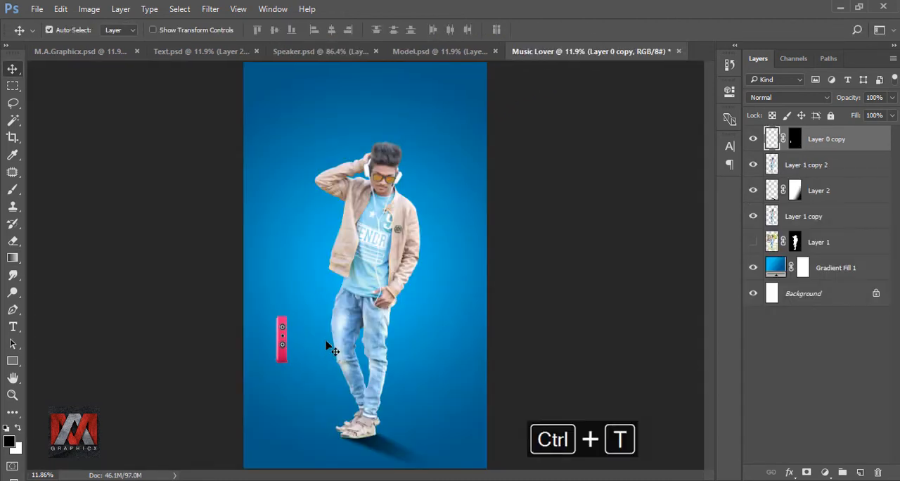
pyautogui.moveTo(303, 311); pyautogui.dragTo(467, 143)
pyautogui.moveTo(407, 217); pyautogui.dragTo(387, 227)
pyautogui.moveTo(326, 296); pyautogui.dragTo(332, 285)
pyautogui.moveTo(393, 216); pyautogui.dragTo(399, 210)
pyautogui.press('Down')
pyautogui.press('Left')
pyautogui.press('Left')
pyautogui.press('Left')
pyautogui.press('Left')
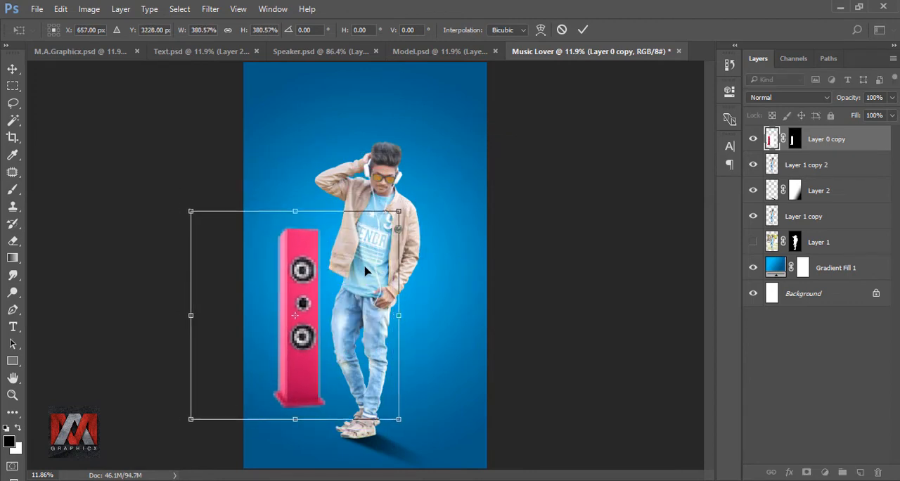
pyautogui.click(583, 30)
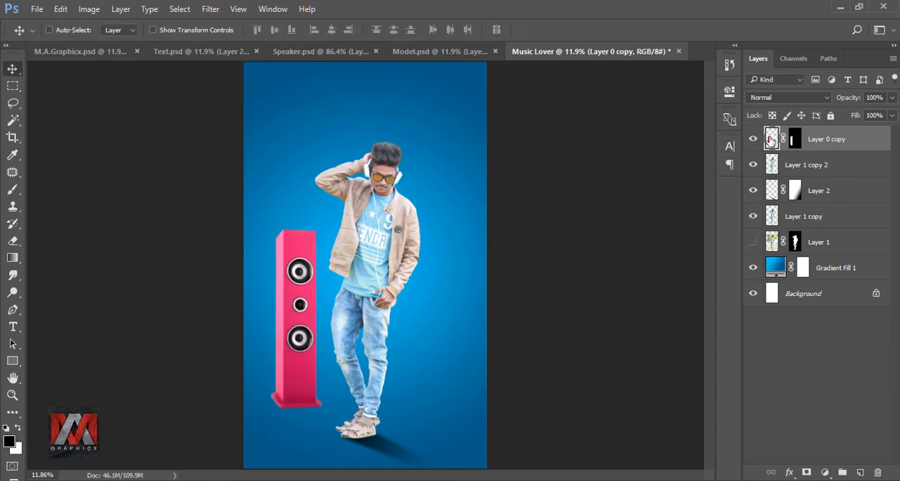
# Add an empty layer directly above Layer 1 copy 2 and draw a closed Pen path for the speaker's shadow, from its base diagonally past the feet.
pyautogui.click(770, 166)
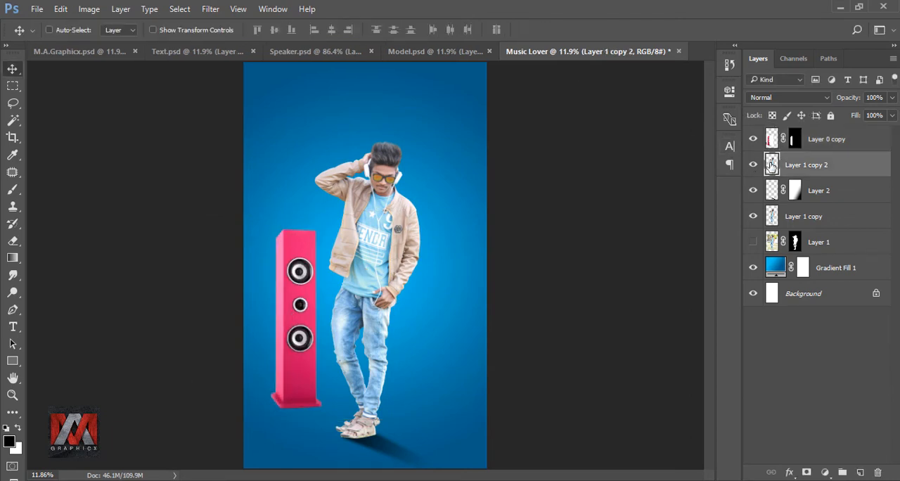
pyautogui.click(859, 472)
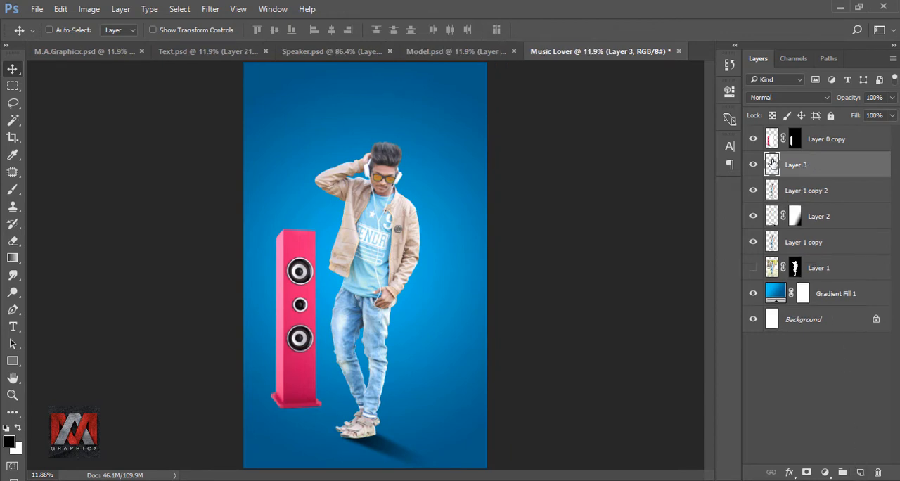
pyautogui.click(13, 309)
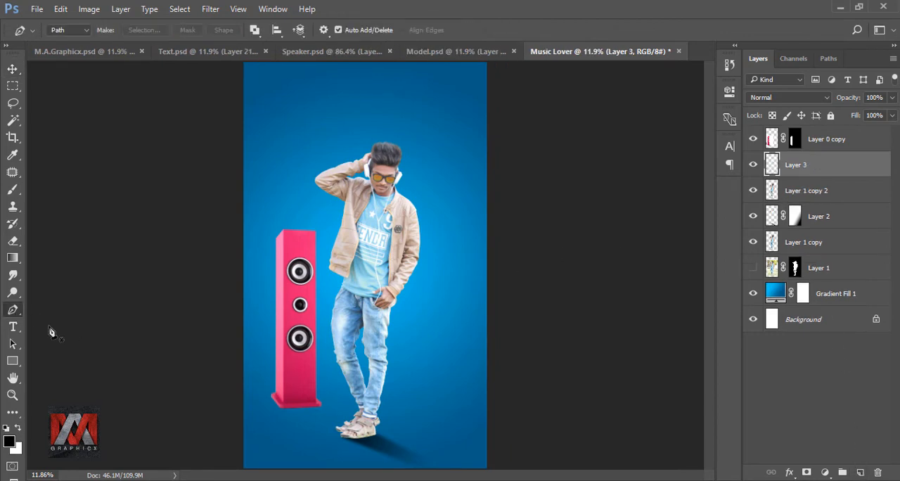
pyautogui.scroll(3, 323, 429)
pyautogui.moveTo(452, 426); pyautogui.dragTo(373, 245)
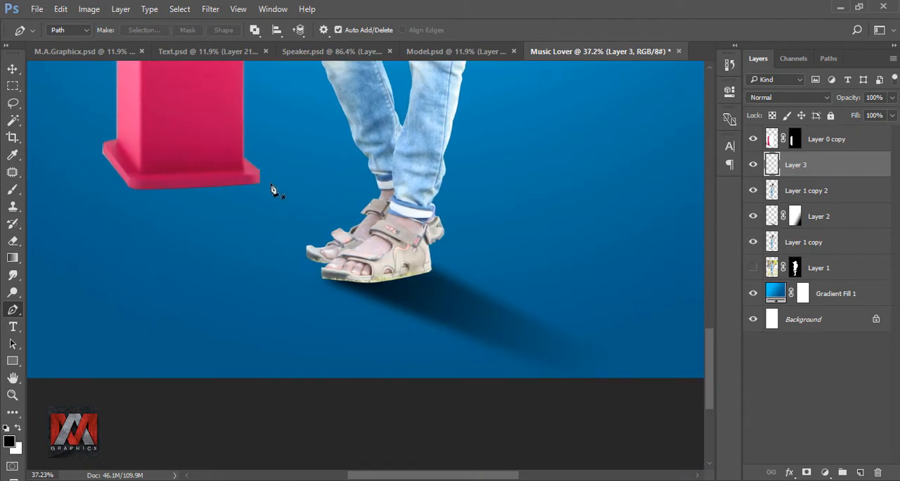
pyautogui.click(256, 180)
pyautogui.click(666, 351)
pyautogui.click(585, 363)
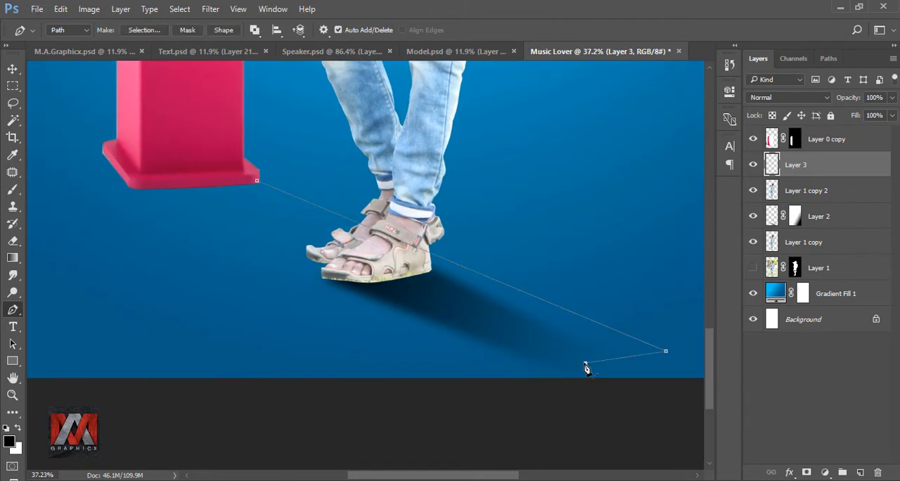
pyautogui.click(127, 187)
pyautogui.click(216, 180)
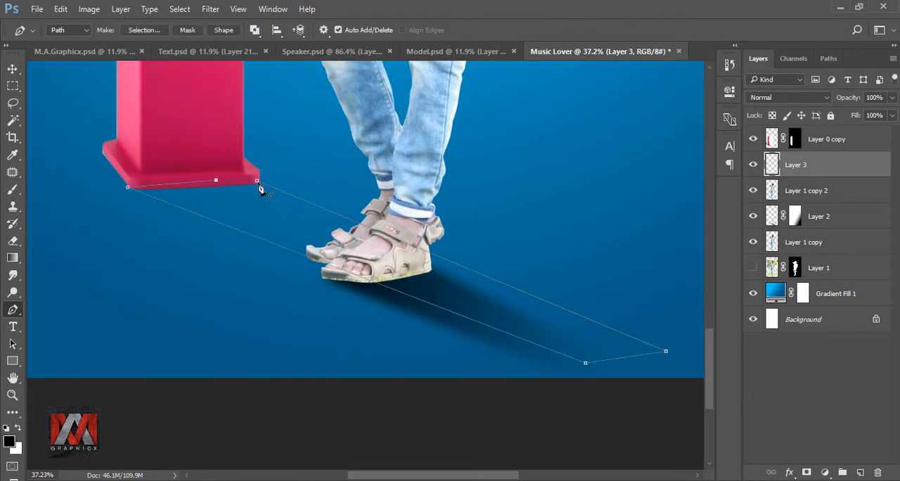
pyautogui.click(257, 181)
# Convert the speaker shadow path to a selection with 0-pixel feather and fill it with black, deselecting it when filled.
pyautogui.rightClick(258, 181)
pyautogui.click(308, 240)
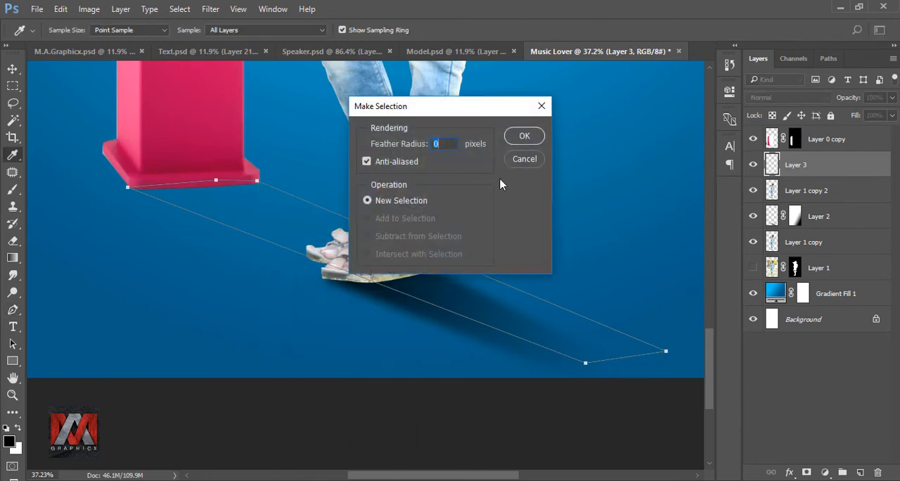
pyautogui.click(519, 138)
pyautogui.hotkey('shift', 'F5')
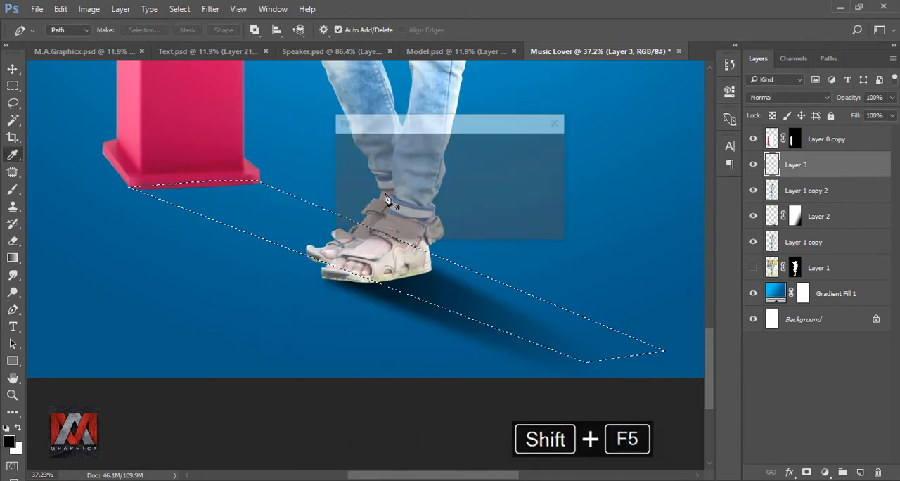
pyautogui.click(442, 146)
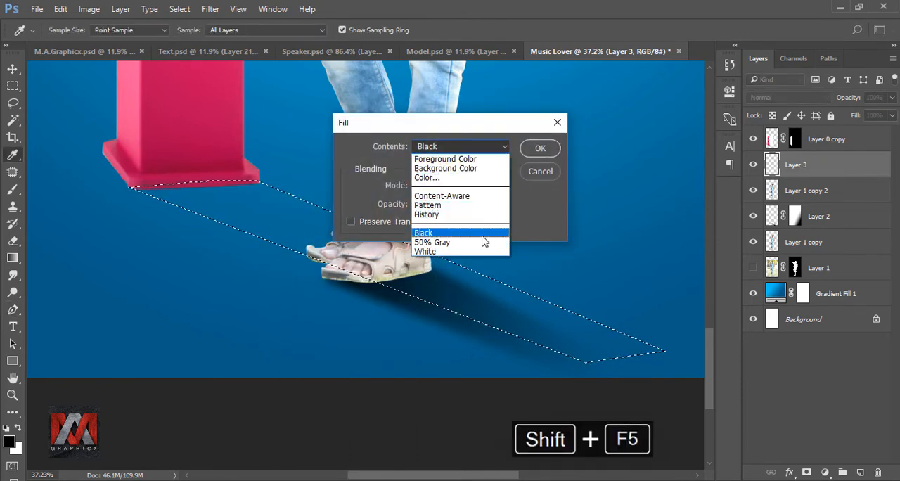
pyautogui.click(482, 238)
pyautogui.click(542, 150)
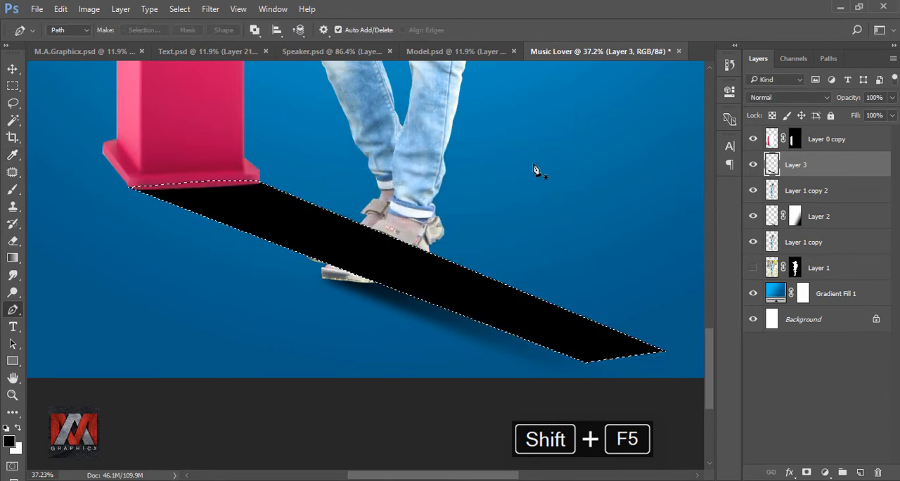
pyautogui.hotkey('ctrl', 'd')
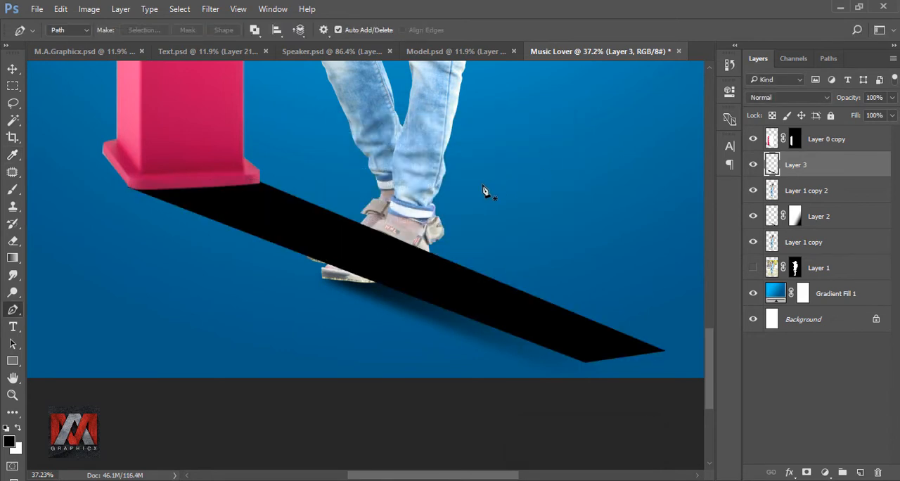
# Blur the speaker's black shadow on Layer 3 with a Gaussian Blur radius of 23 pixels.
pyautogui.click(212, 9)
pyautogui.moveTo(242, 159)
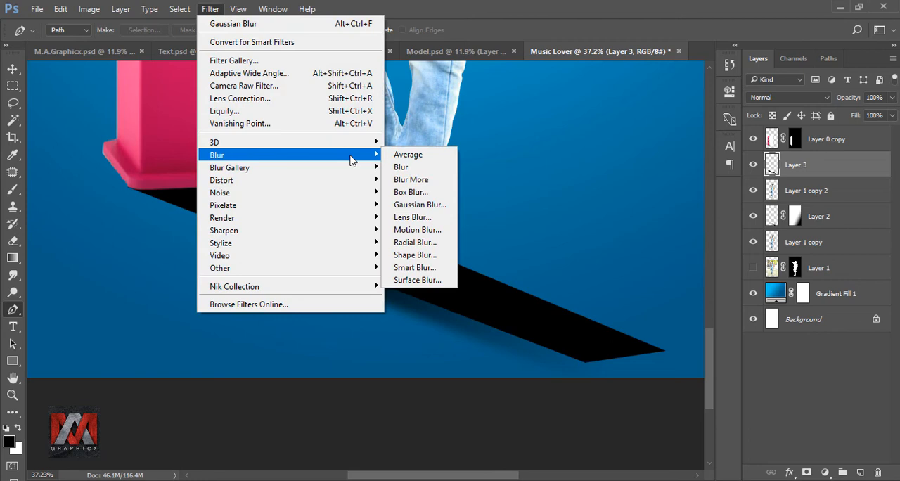
pyautogui.click(419, 205)
pyautogui.moveTo(685, 282); pyautogui.dragTo(631, 260)
pyautogui.write('23')
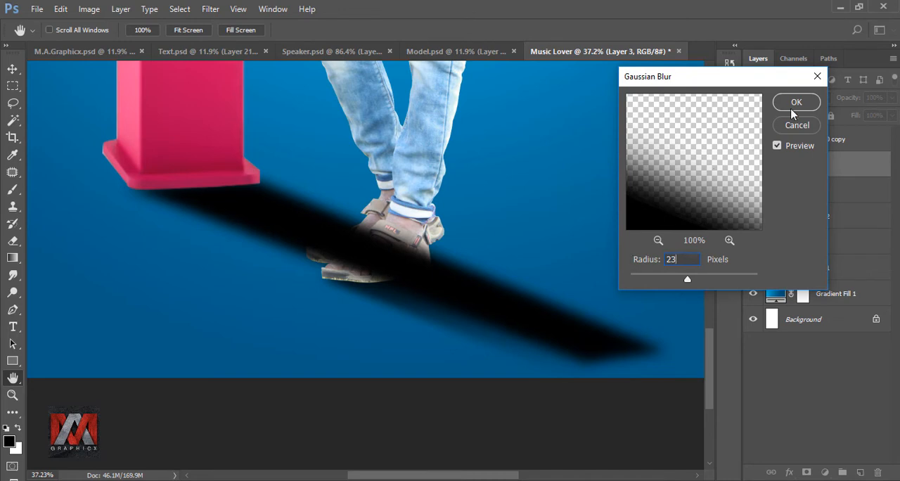
pyautogui.click(796, 104)
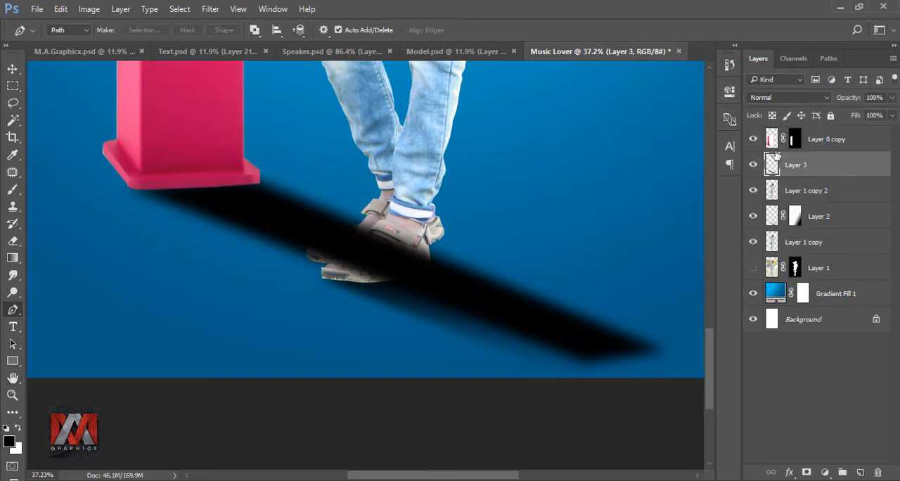
pyautogui.hotkey('ctrl', '0')
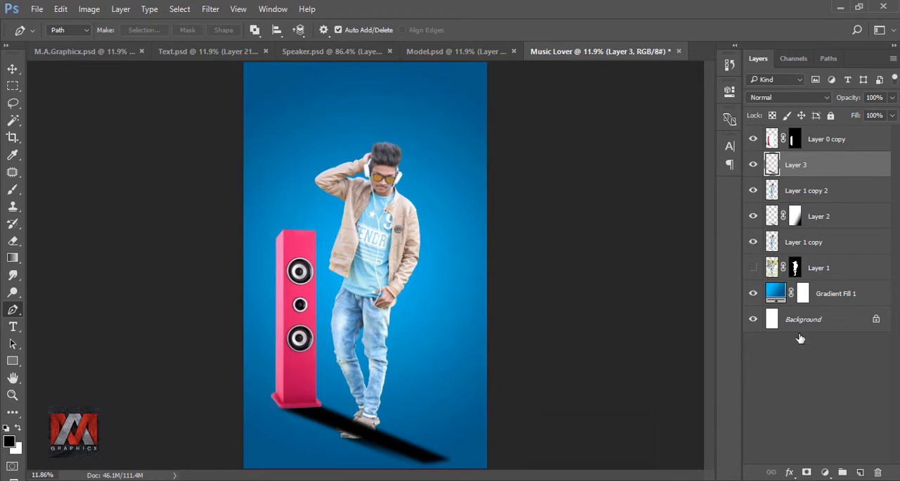
# Add a layer mask to Layer 3 and fade the speaker shadow's far end with a short black-to-white linear gradient below the speaker base.
pyautogui.click(806, 471)
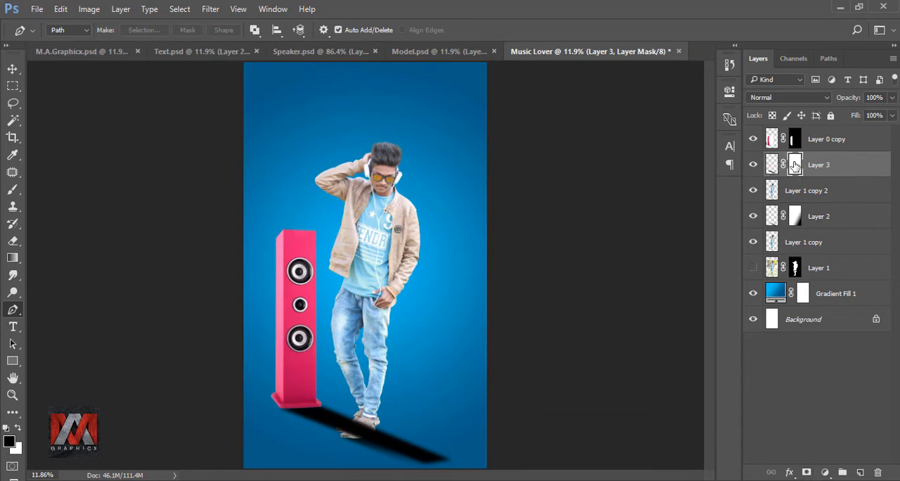
pyautogui.click(12, 258)
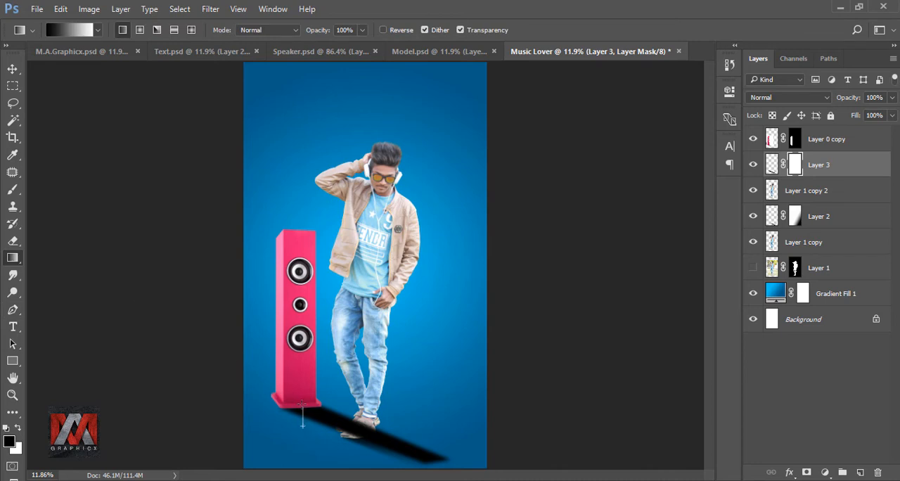
pyautogui.moveTo(302, 425); pyautogui.dragTo(301, 398)
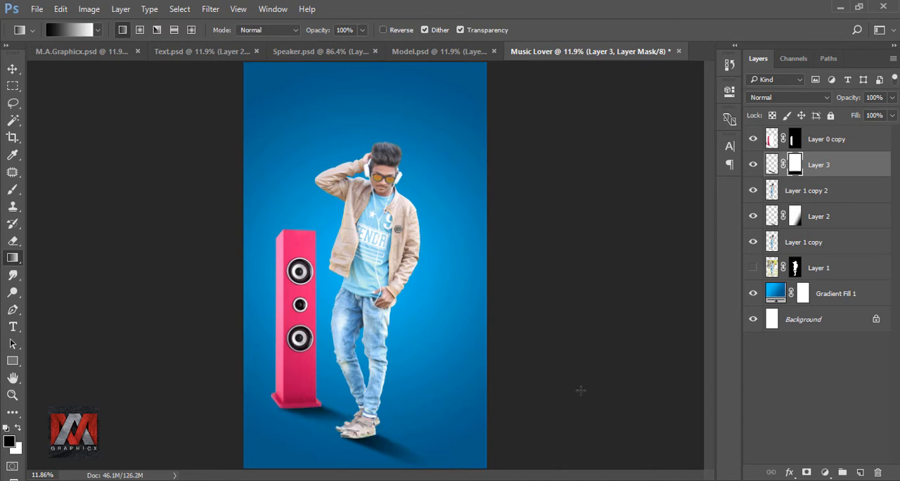
pyautogui.click(752, 165)
# Duplicate the speaker layer Layer 0 copy, flip the duplicate horizontally and position it on the other side of the model.
pyautogui.click(768, 141)
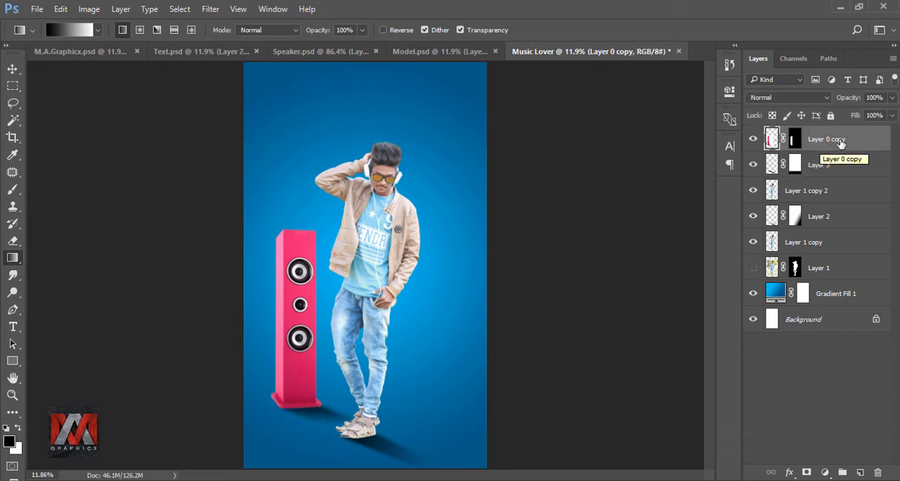
pyautogui.hotkey('ctrl', 'j')
pyautogui.hotkey('ctrl', 't')
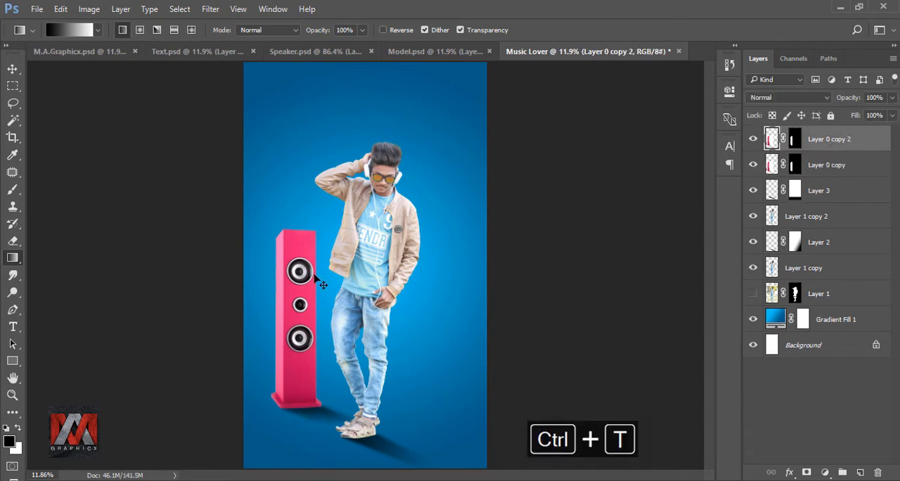
pyautogui.moveTo(301, 266); pyautogui.dragTo(447, 261)
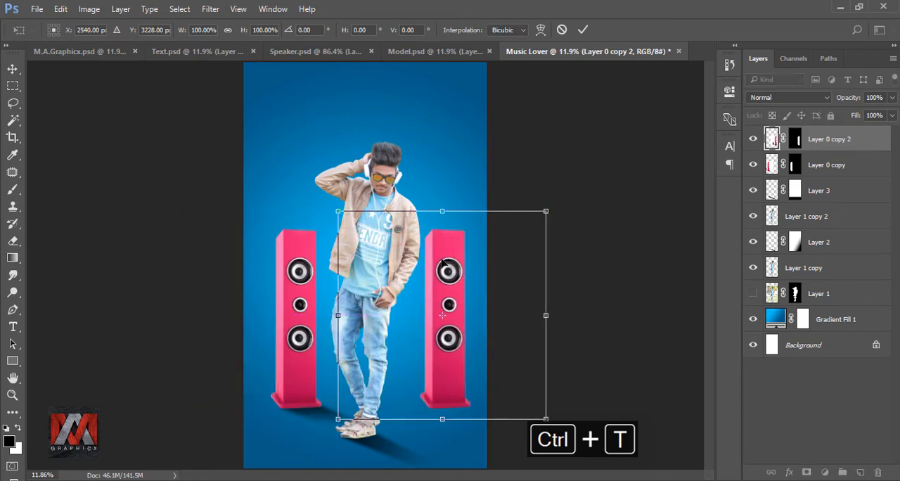
pyautogui.rightClick(440, 259)
pyautogui.click(495, 458)
pyautogui.moveTo(465, 360); pyautogui.dragTo(471, 360)
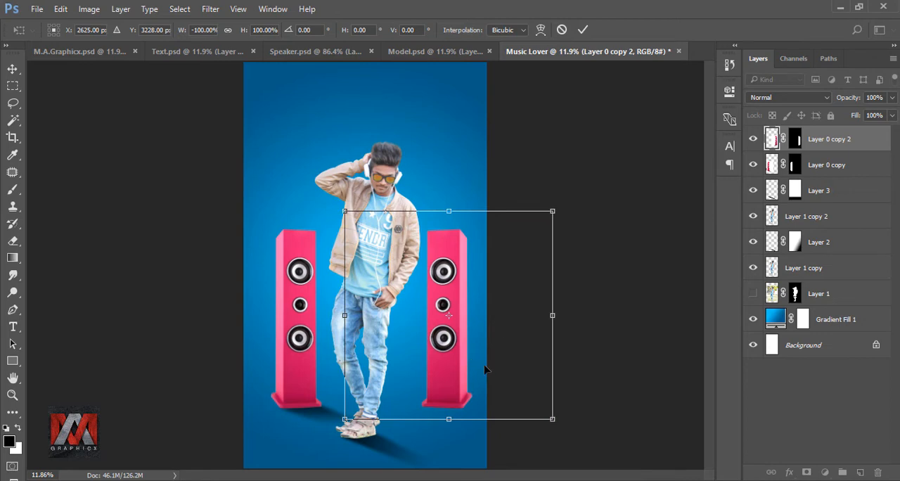
pyautogui.click(583, 29)
pyautogui.press('g')
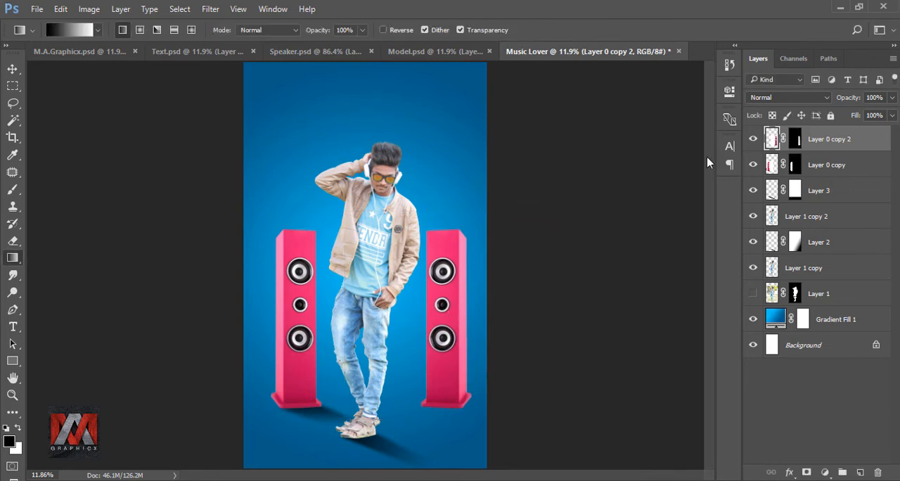
# Add an empty layer above Layer 0 copy and draw a Pen path for the second speaker's shadow, from its base diagonally past the canvas edge.
pyautogui.click(771, 165)
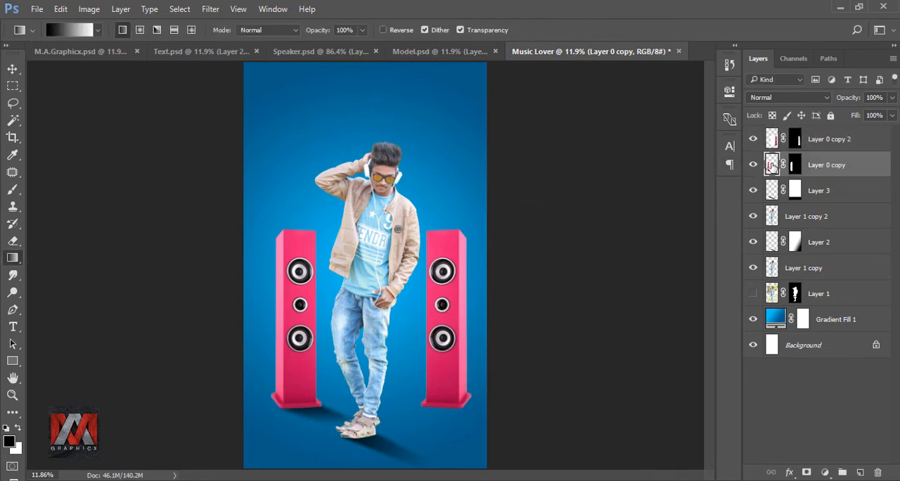
pyautogui.click(860, 472)
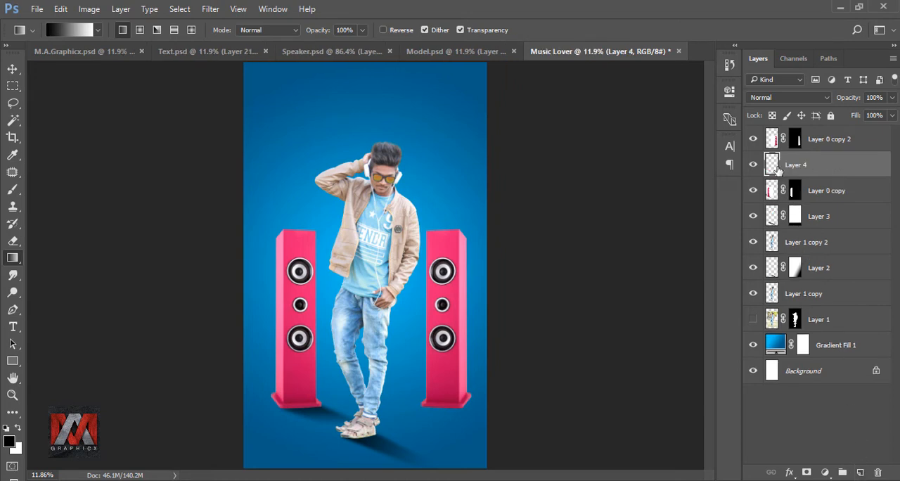
pyautogui.click(13, 309)
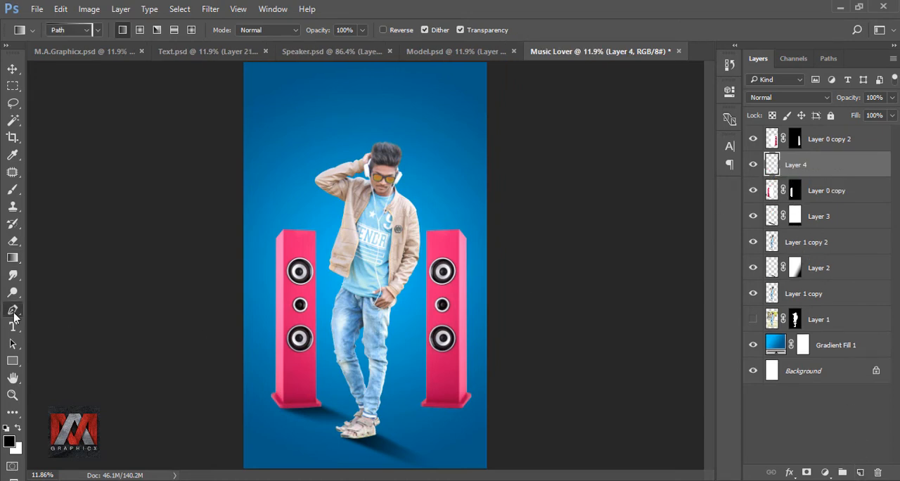
pyautogui.scroll(3, 478, 440)
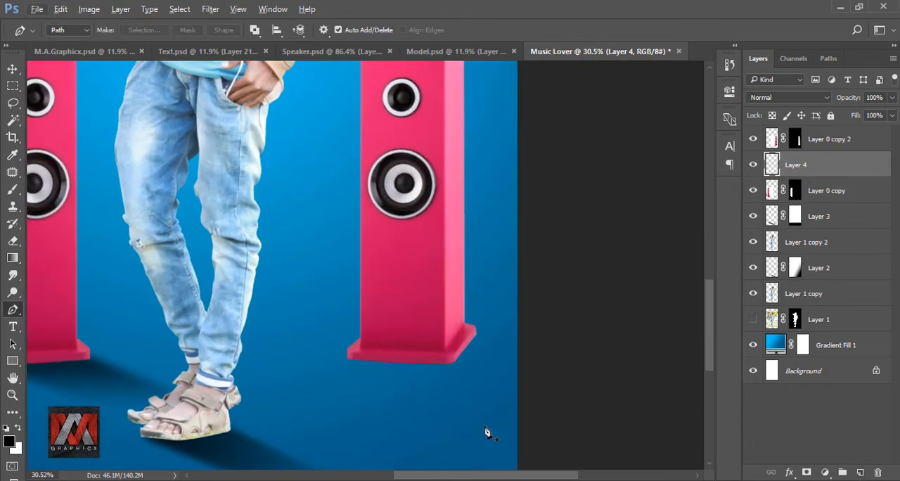
pyautogui.moveTo(472, 382); pyautogui.dragTo(470, 321)
pyautogui.click(338, 256)
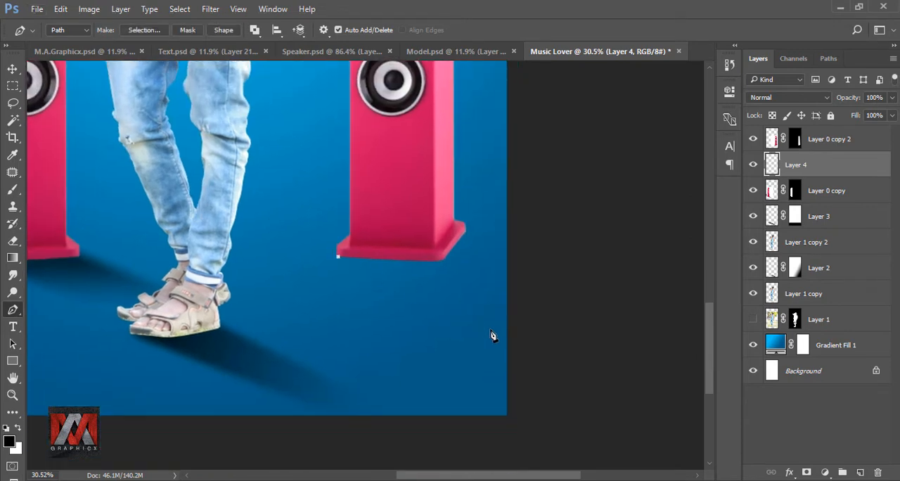
pyautogui.click(530, 338)
pyautogui.click(535, 273)
pyautogui.click(463, 232)
pyautogui.click(400, 246)
pyautogui.click(337, 258)
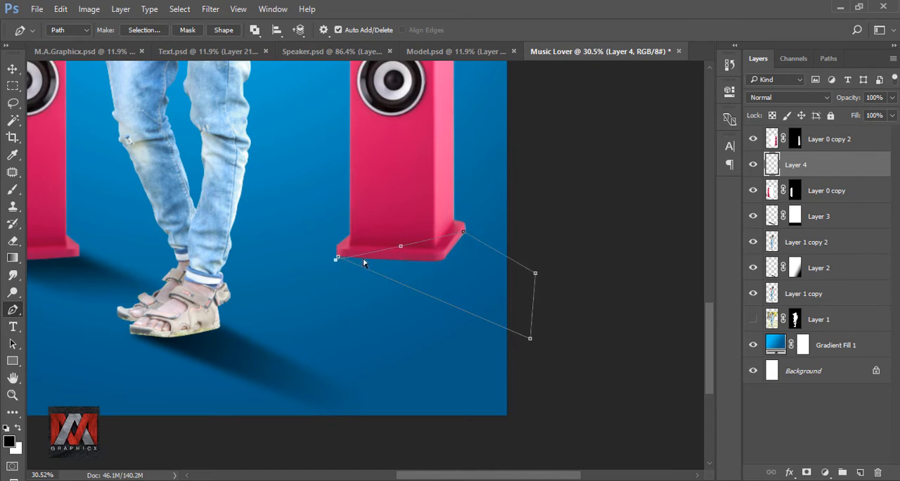
# Convert the second speaker's shadow path to a selection with 0-pixel feather, fill it with black at 100% opacity and deselect it.
pyautogui.rightClick(364, 267)
pyautogui.click(414, 241)
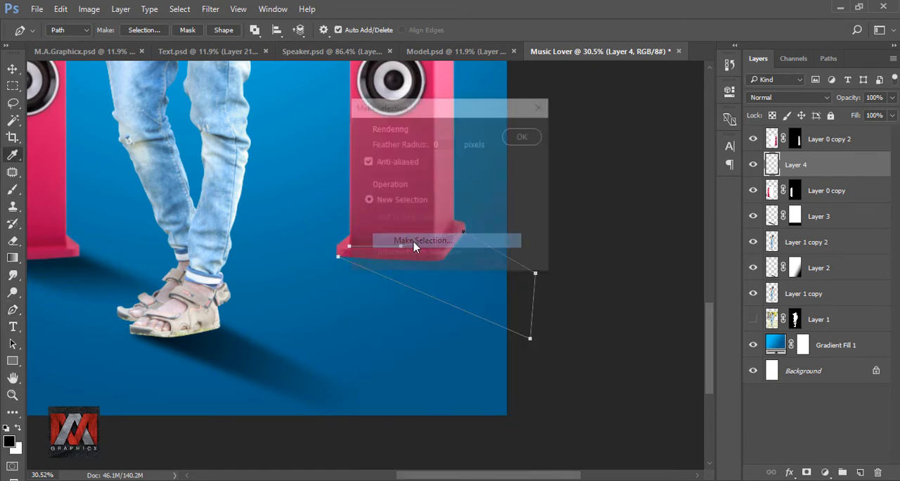
pyautogui.click(523, 137)
pyautogui.scroll(-2, 454, 277)
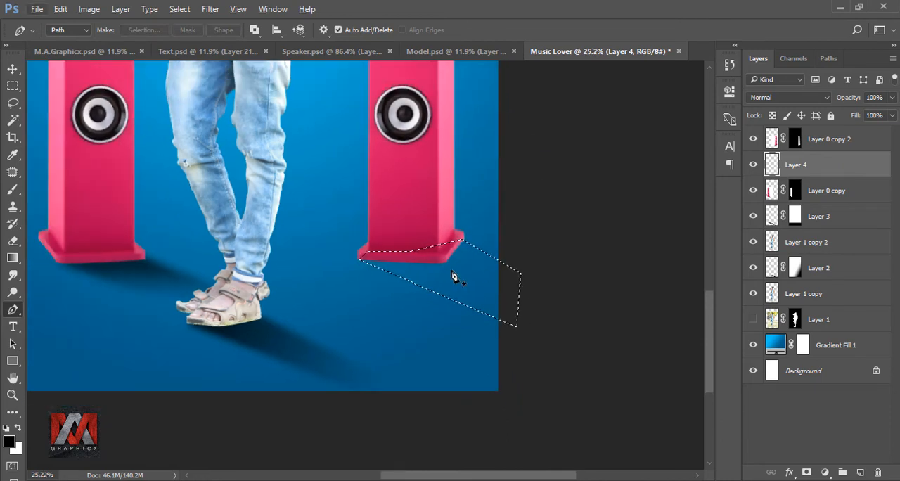
pyautogui.hotkey('shift', 'F5')
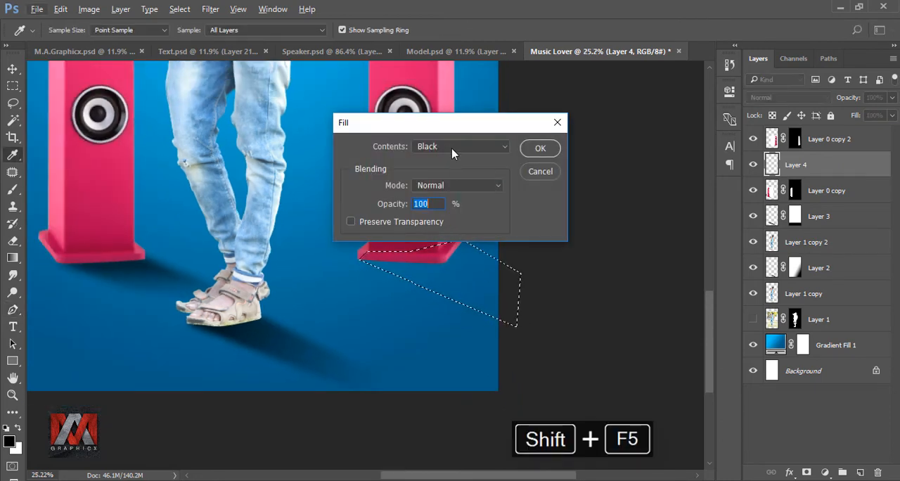
pyautogui.click(452, 149)
pyautogui.click(483, 235)
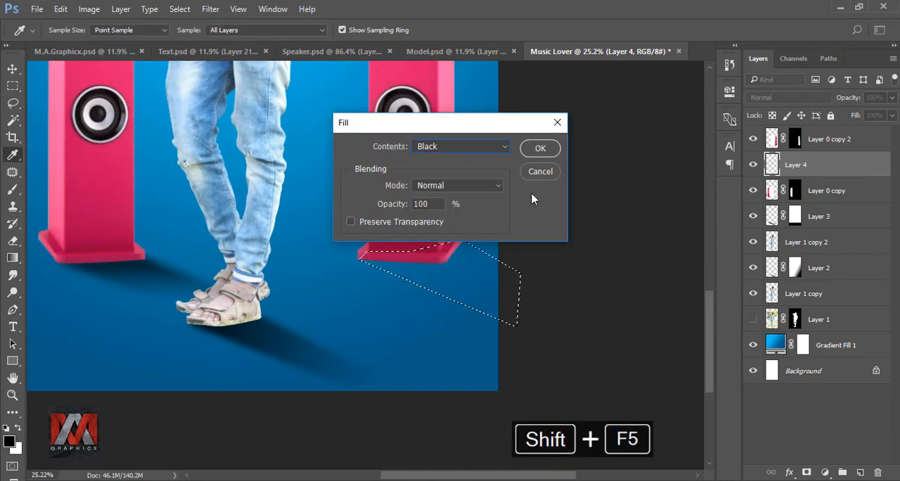
pyautogui.click(551, 148)
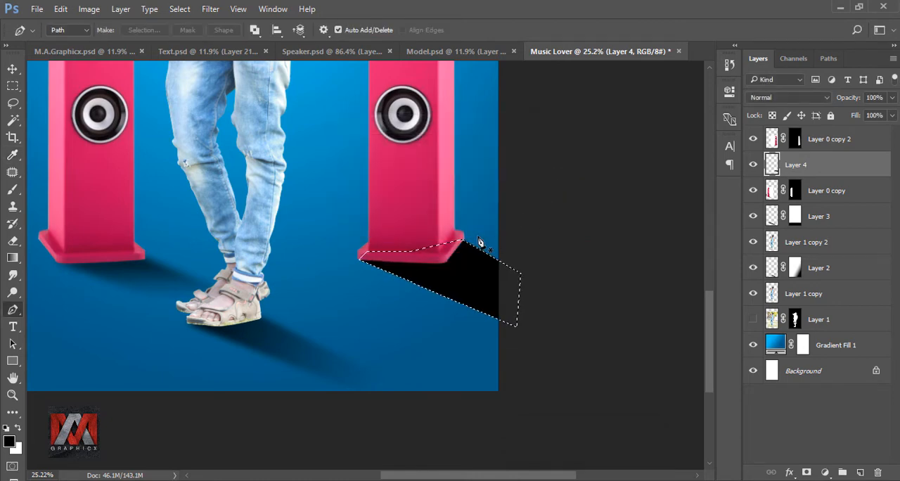
pyautogui.hotkey('ctrl', 'd')
# Blur the second speaker's shadow on Layer 4 by reapplying the last Gaussian Blur.
pyautogui.click(210, 10)
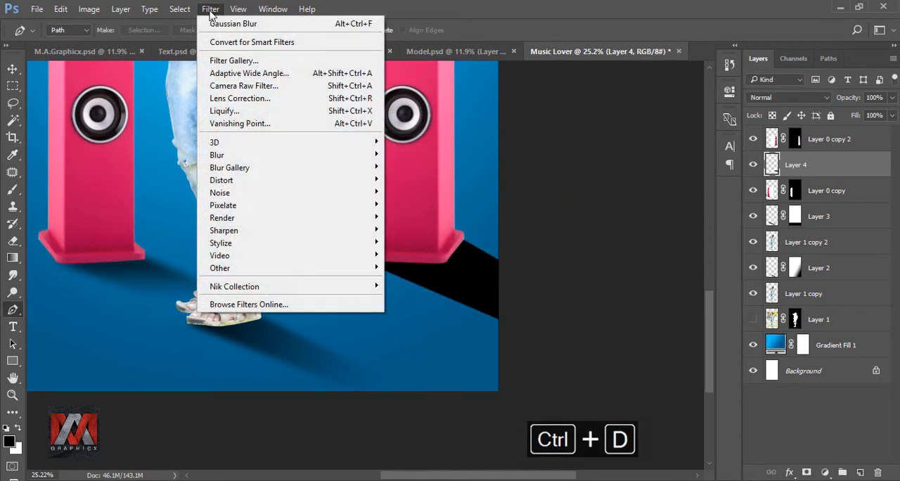
pyautogui.click(275, 25)
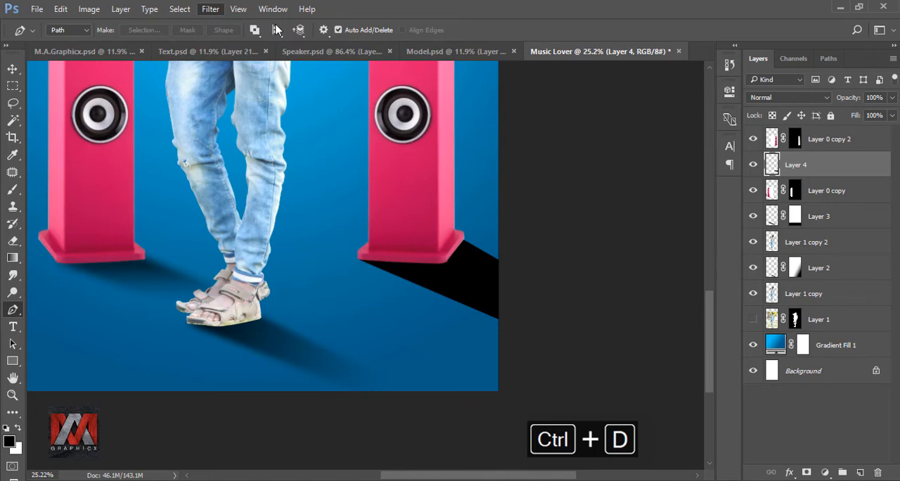
pyautogui.hotkey('ctrl', '0')
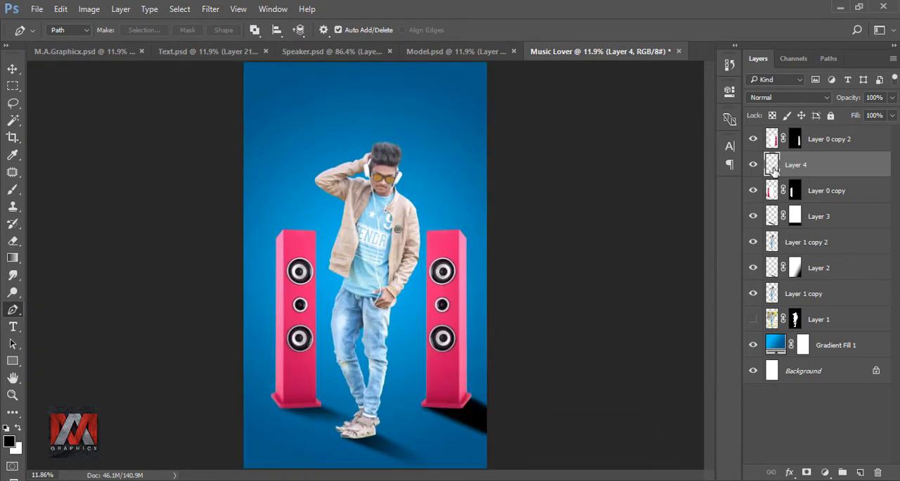
# Add a layer mask to Layer 4 and fade the shadow's outer end with a diagonal black-to-white linear gradient.
pyautogui.click(806, 472)
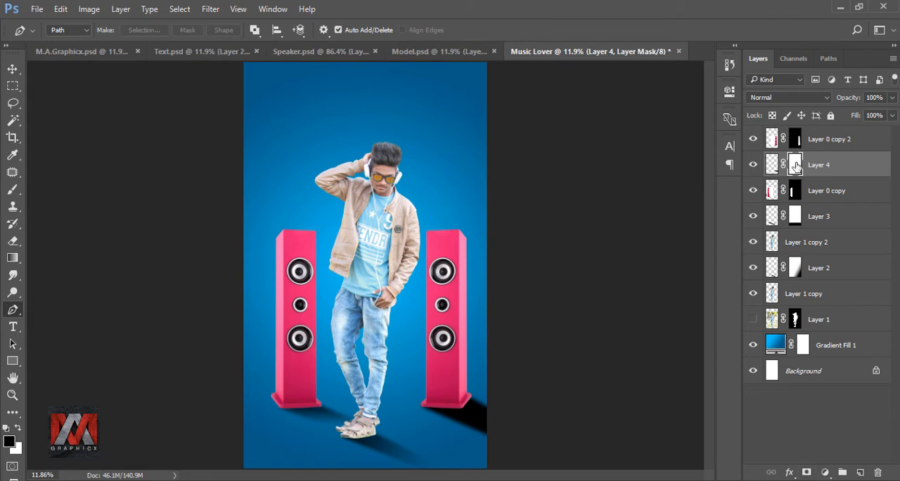
pyautogui.click(13, 257)
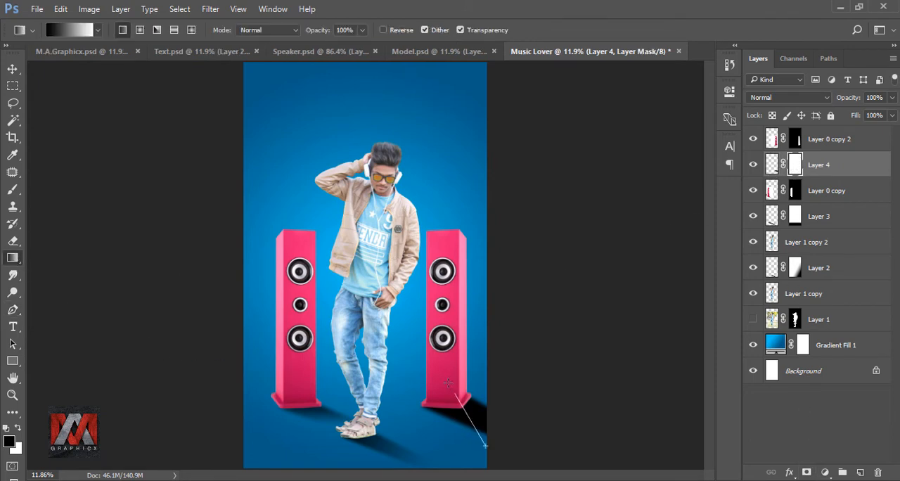
pyautogui.moveTo(455, 395); pyautogui.dragTo(485, 444)
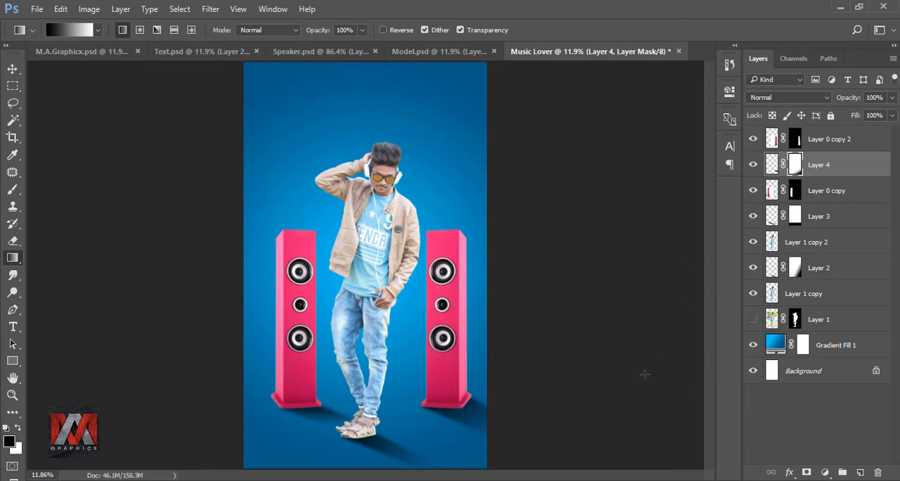
pyautogui.click(770, 165)
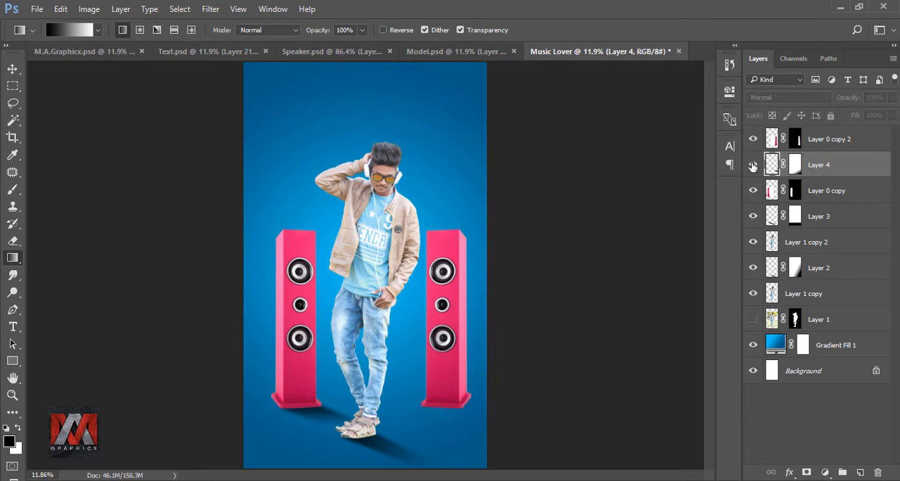
# Add a Brightness/Contrast adjustment clipped to Layer 1 copy 2 with brightness -15, comparing the model with and without it.
pyautogui.click(772, 242)
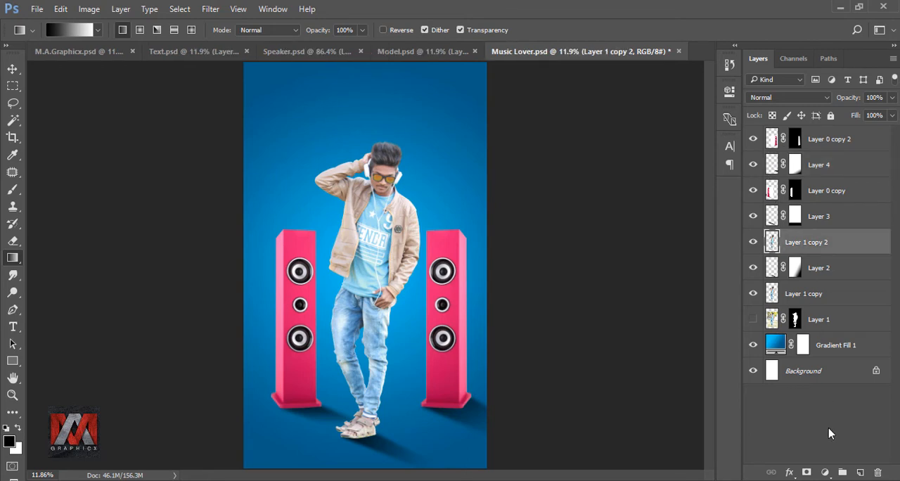
pyautogui.click(824, 471)
pyautogui.click(818, 237)
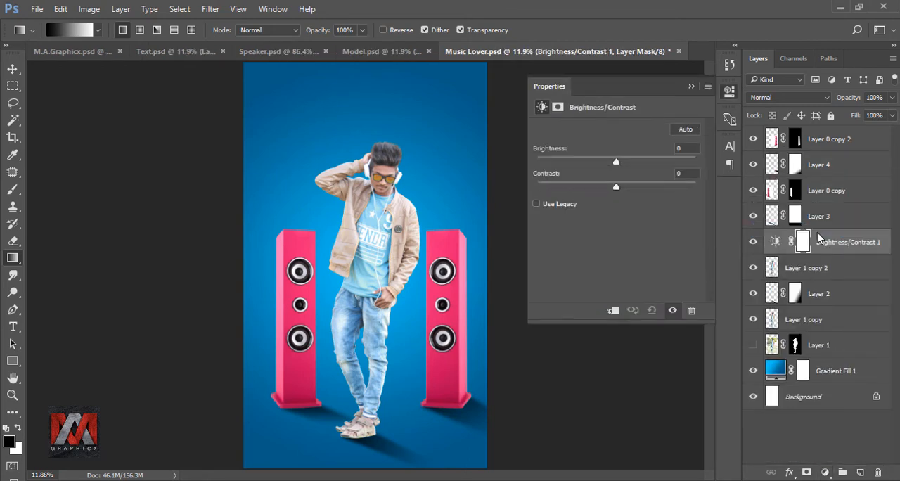
pyautogui.click(612, 310)
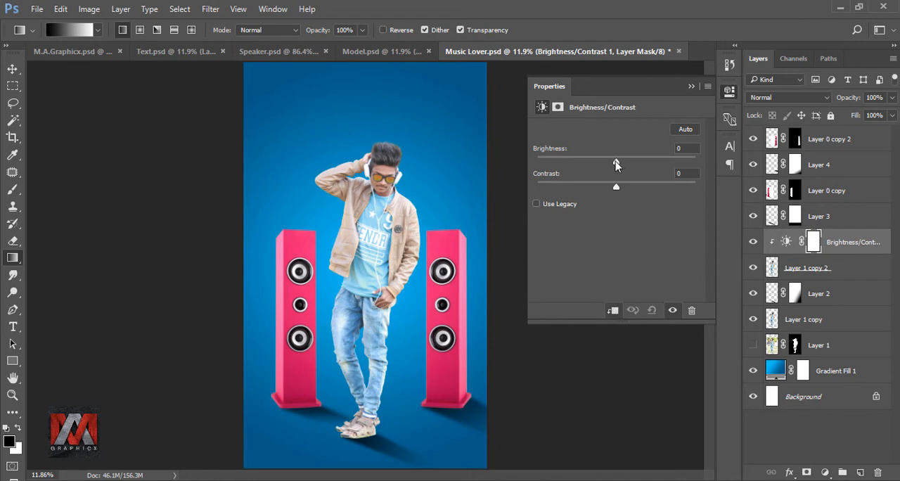
pyautogui.moveTo(615, 161); pyautogui.dragTo(608, 165)
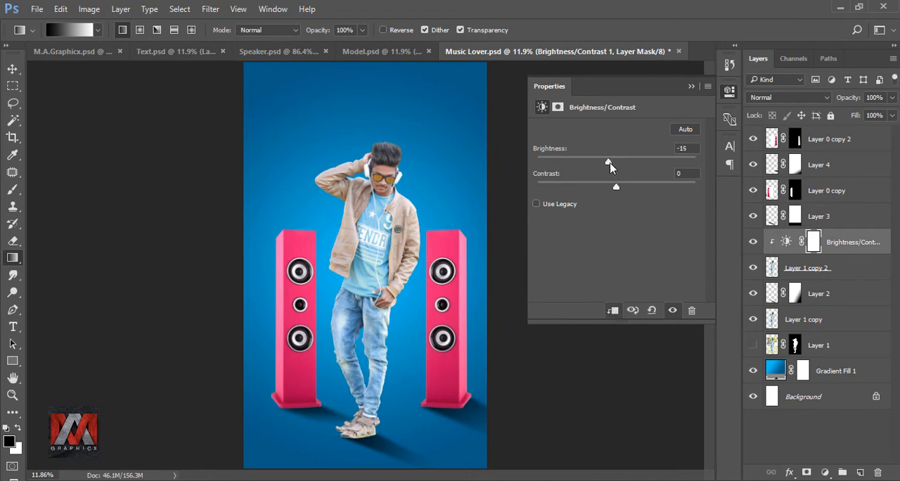
pyautogui.click(691, 85)
pyautogui.click(753, 242)
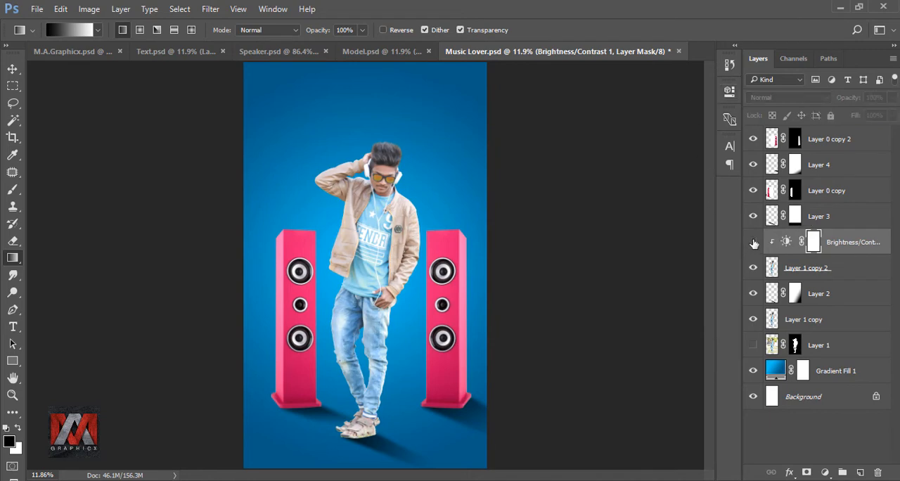
pyautogui.click(753, 243)
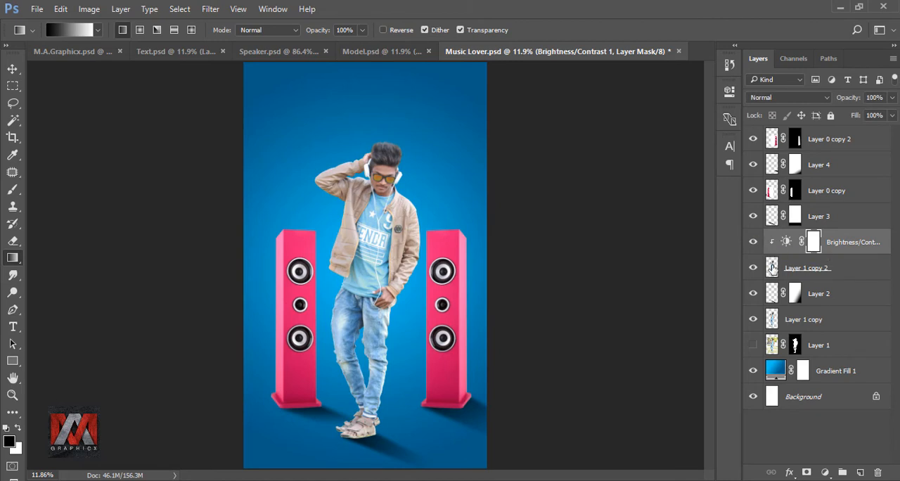
# Group all layers from Layer 1 copy up to Layer 0 copy 2 and check the group by toggling its visibility.
pyautogui.click(772, 267)
pyautogui.click(773, 320)
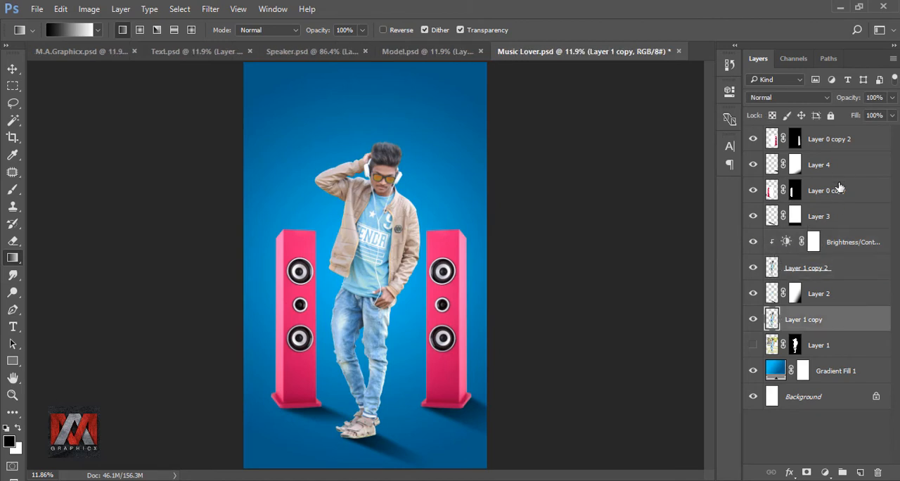
pyautogui.keyDown('shift'); pyautogui.click(833, 143); pyautogui.keyUp('shift')
pyautogui.hotkey('ctrl', 'g')
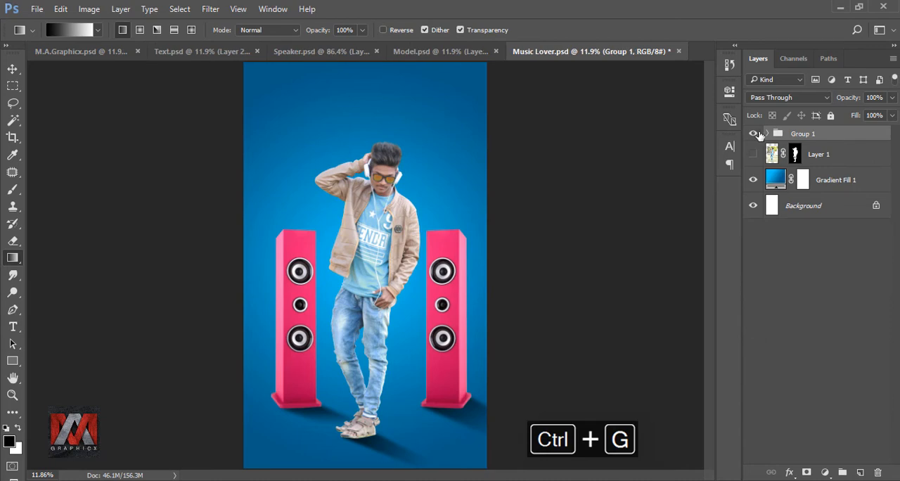
pyautogui.click(753, 134)
pyautogui.click(753, 134)
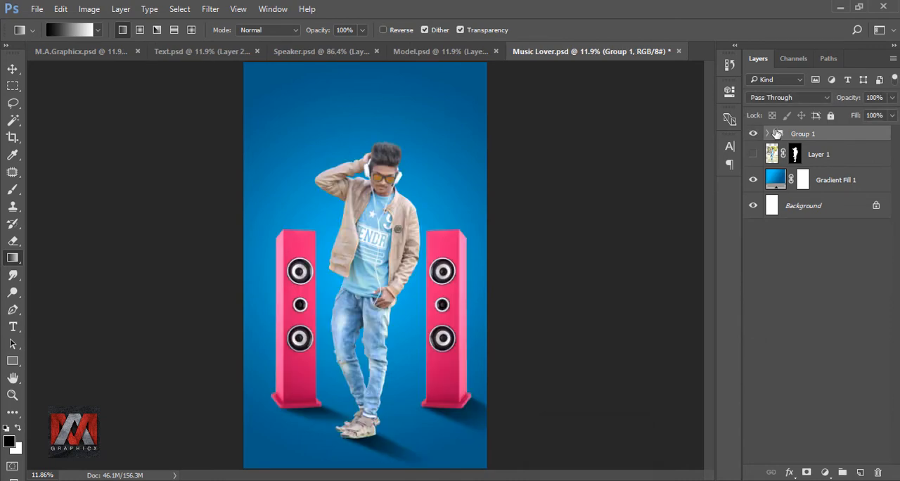
# Add an Inner Shadow effect to Group 1 using the Linear Dodge (Add) blend mode and white colour ffffff.
pyautogui.click(790, 471)
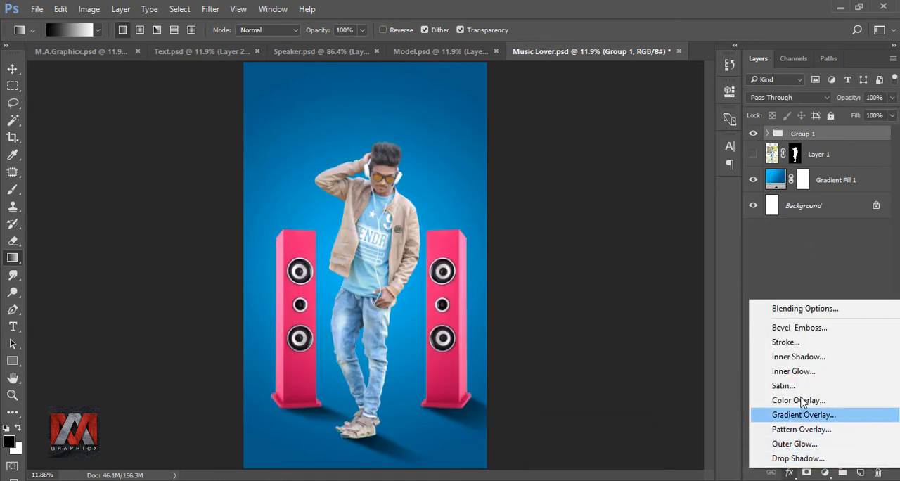
pyautogui.click(811, 354)
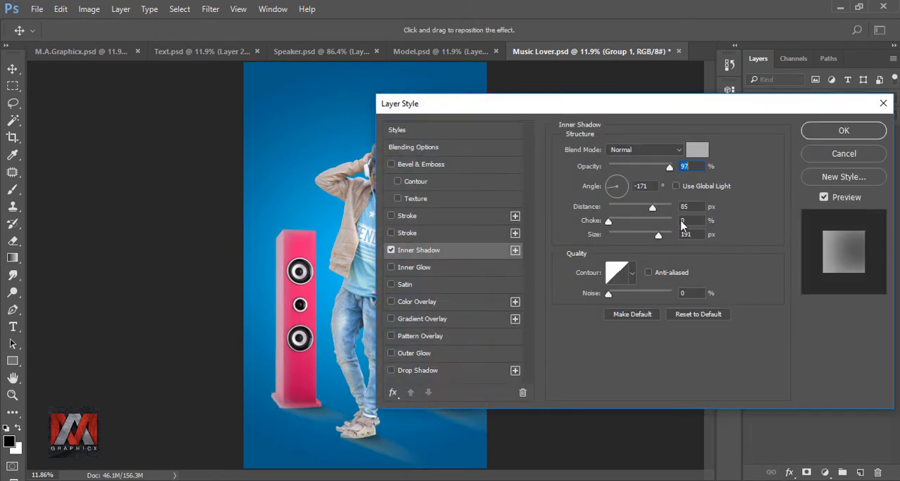
pyautogui.moveTo(590, 114); pyautogui.dragTo(658, 116)
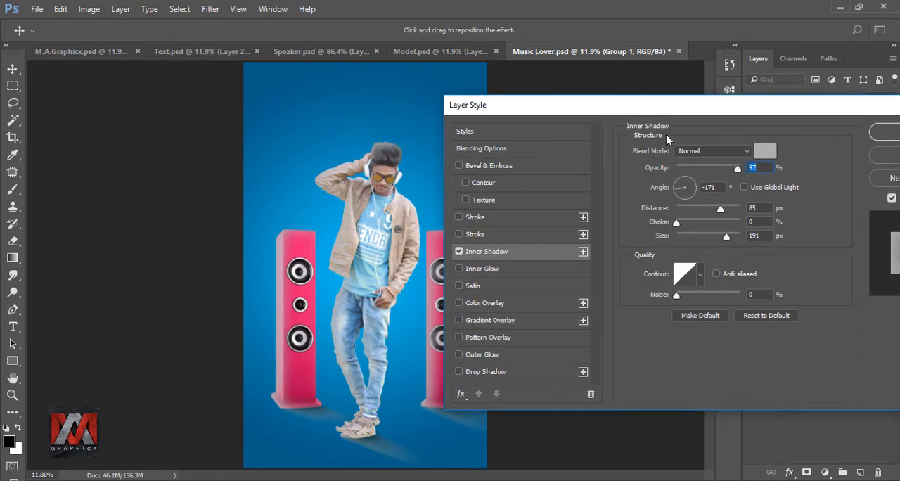
pyautogui.click(722, 152)
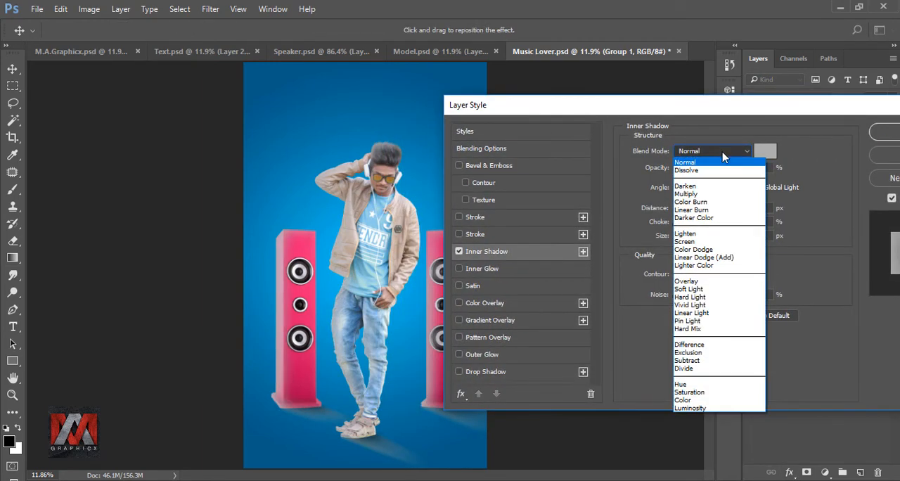
pyautogui.click(732, 260)
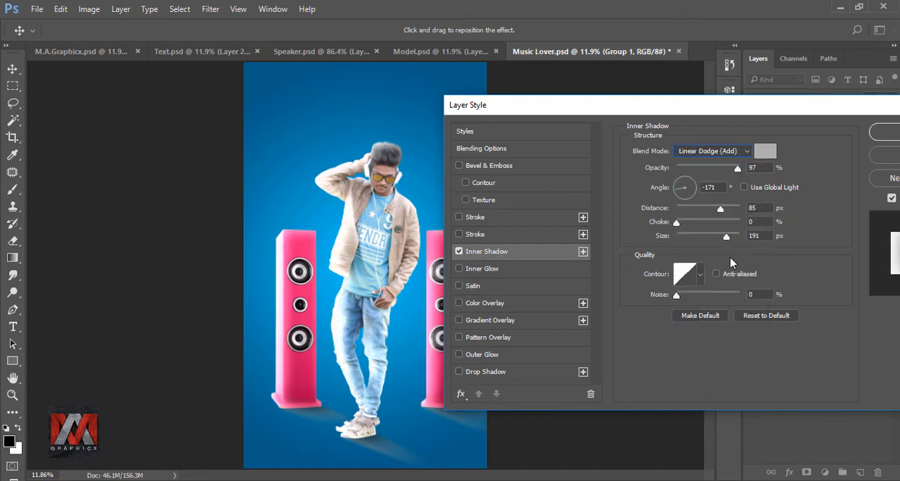
pyautogui.click(764, 153)
pyautogui.write('ffffff')
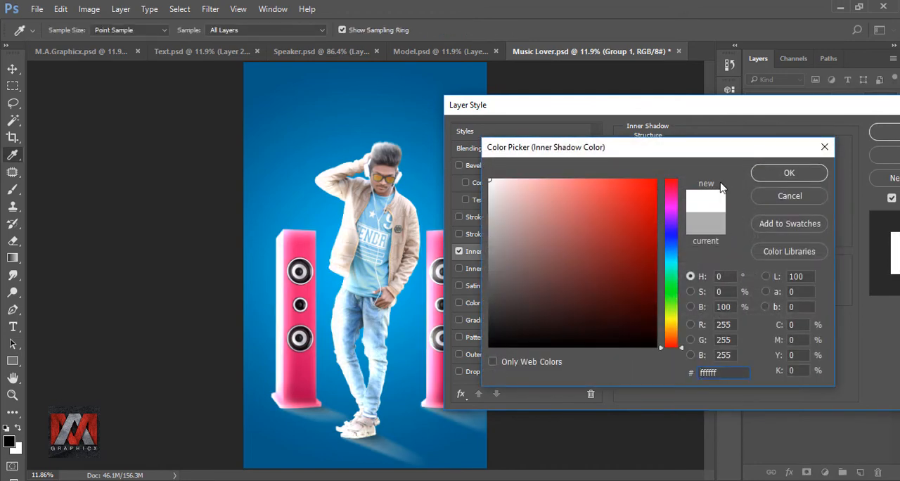
pyautogui.click(766, 172)
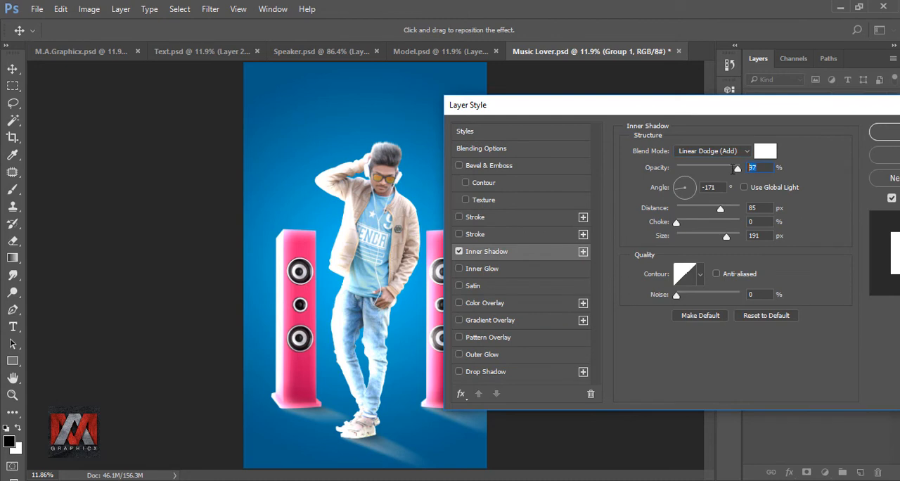
# Set the inner shadow's opacity to 16%, angle to 90°, distance to 25 px and size to 59 px.
pyautogui.write('16')
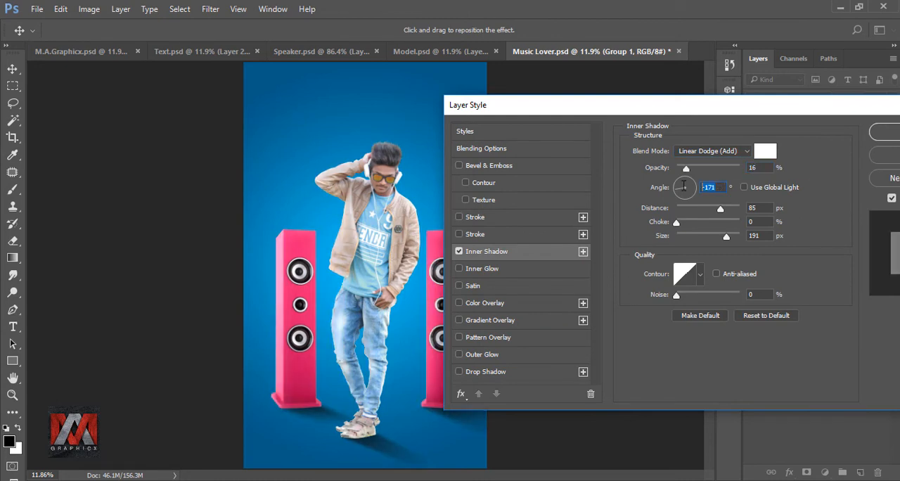
pyautogui.write('90')
pyautogui.doubleClick(752, 207)
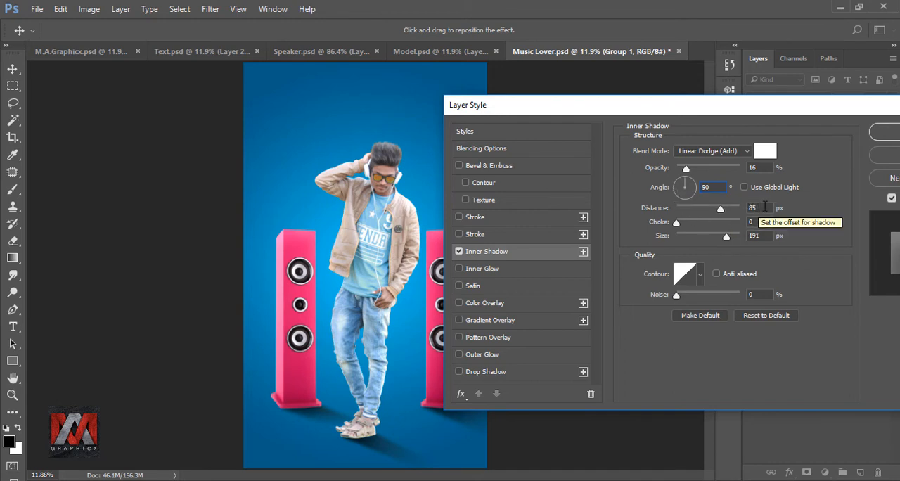
pyautogui.write('25')
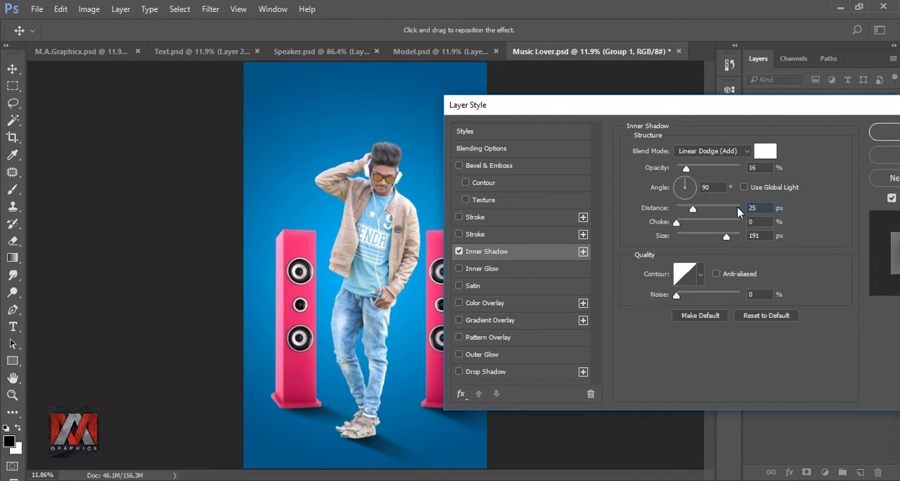
pyautogui.write('59')
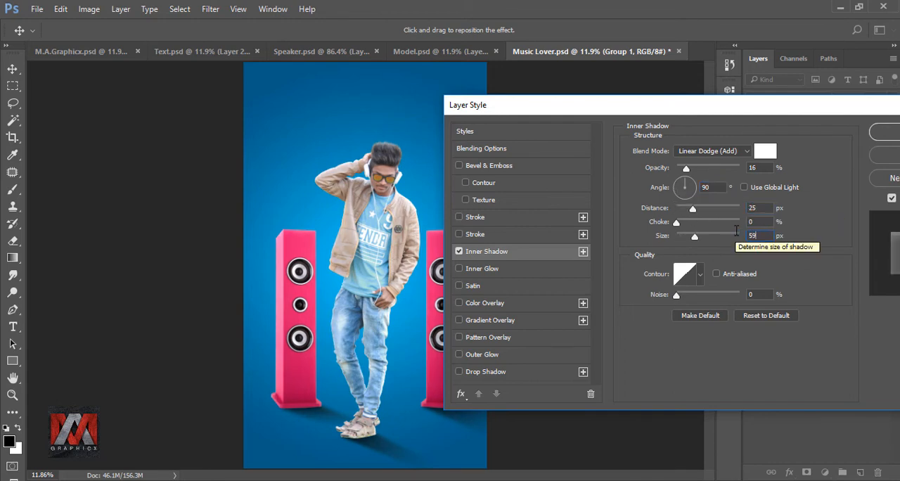
# Compare the composition with and without the inner shadow and apply the effect to Group 1.
pyautogui.click(459, 251)
pyautogui.click(459, 251)
pyautogui.moveTo(558, 112); pyautogui.dragTo(733, 97)
pyautogui.click(636, 236)
pyautogui.click(636, 236)
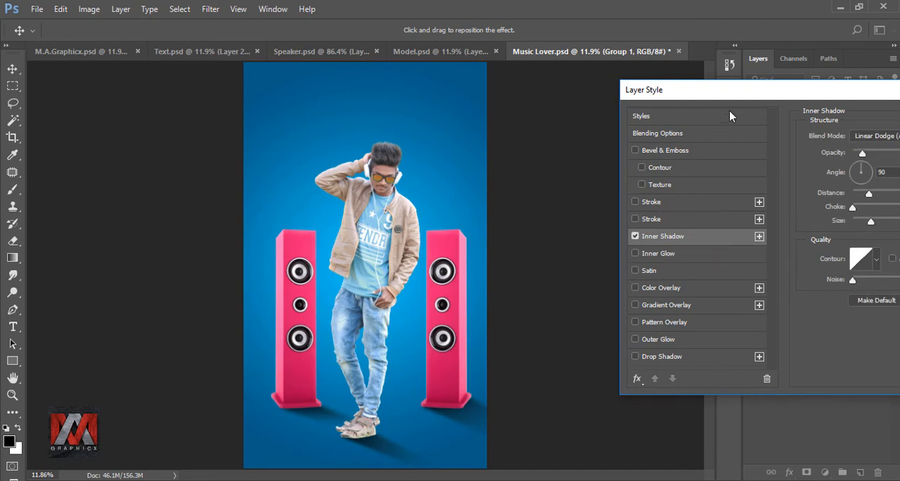
pyautogui.moveTo(737, 97); pyautogui.dragTo(546, 107)
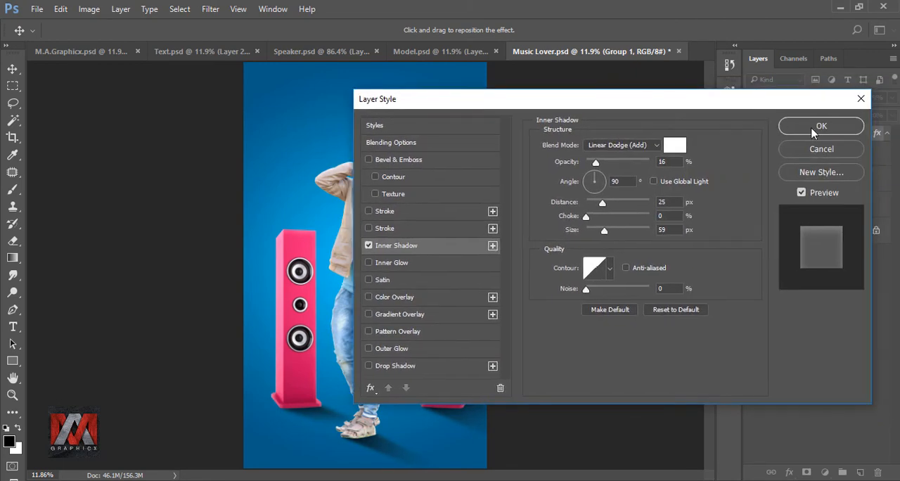
pyautogui.click(810, 127)
pyautogui.click(785, 148)
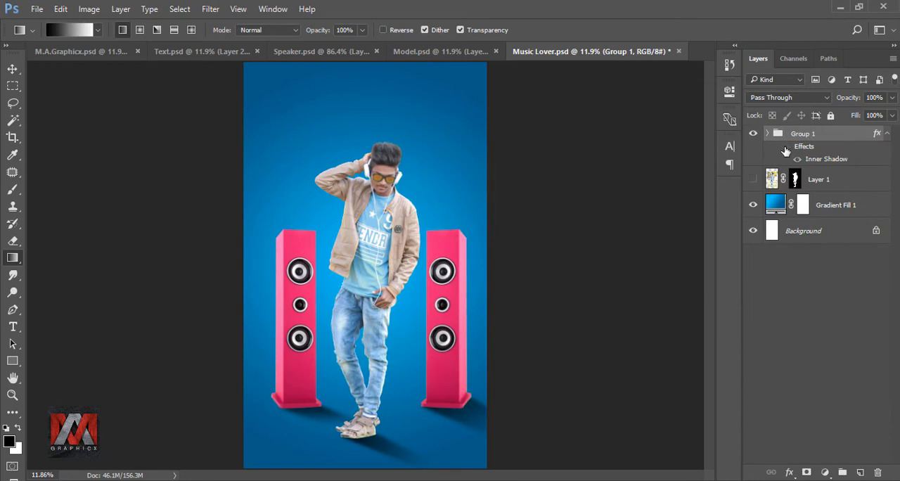
pyautogui.click(785, 147)
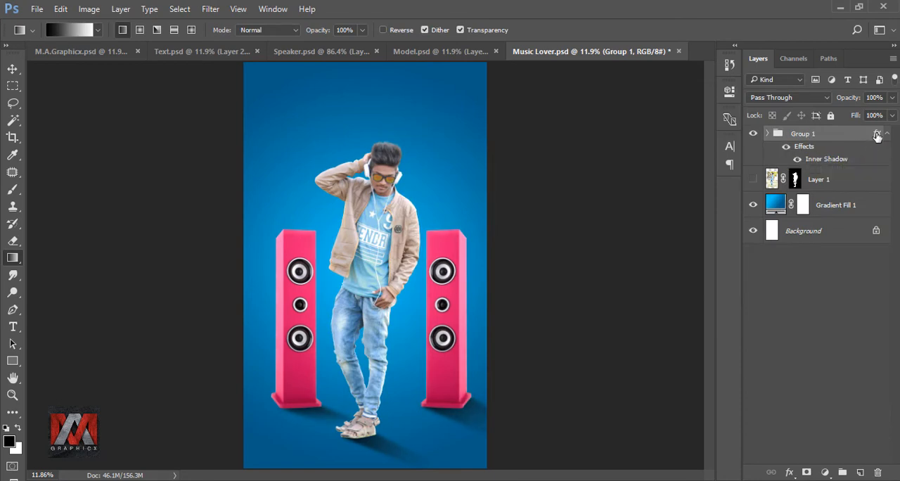
# Convert Group 1's Inner Shadow effect into its own clipped layer and select that layer.
pyautogui.rightClick(876, 133)
pyautogui.click(768, 394)
pyautogui.click(782, 140)
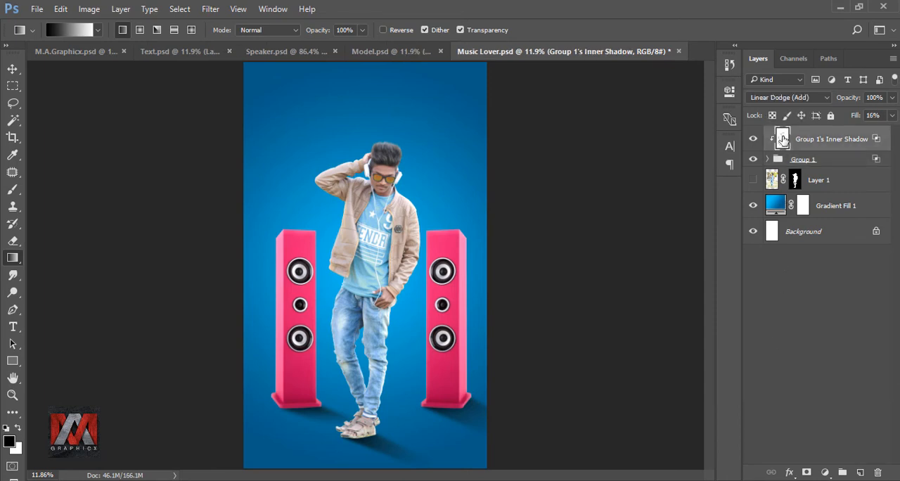
# Erase the inner shadow layer over the cast shadows by the speakers and the model's feet with a 600 px soft eraser, comparing the result.
pyautogui.click(12, 240)
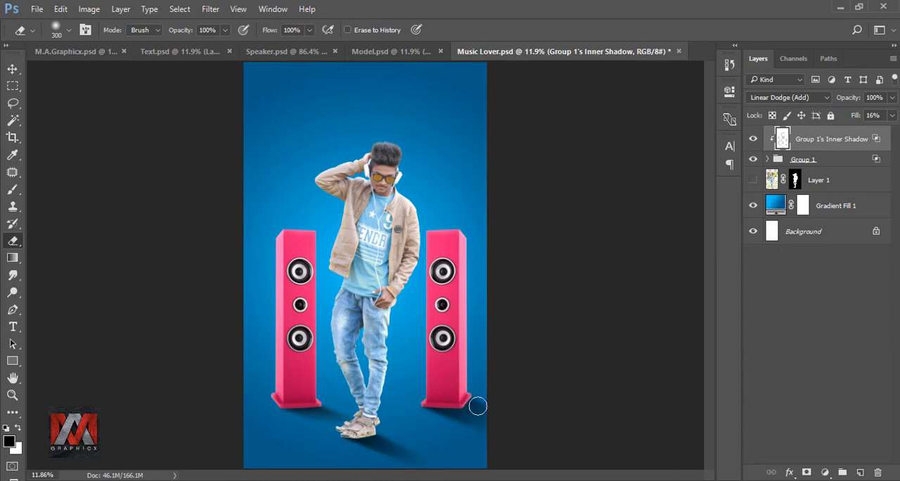
pyautogui.press(']')
pyautogui.press(']')
pyautogui.press(']')
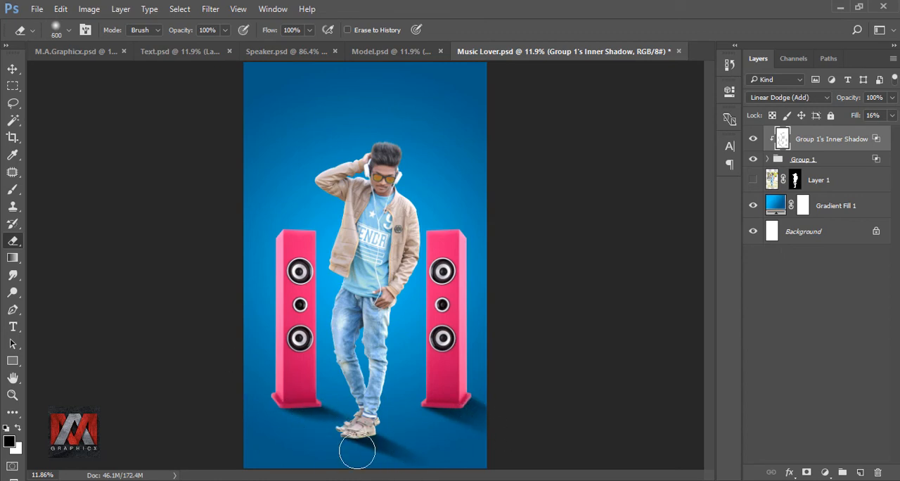
pyautogui.click(753, 139)
pyautogui.click(753, 140)
# Add a black-to-transparent linear Gradient Fill at 90° clipped to Group 1, shift it down to darken the lower part, and compare the result.
pyautogui.click(777, 160)
pyautogui.click(860, 471)
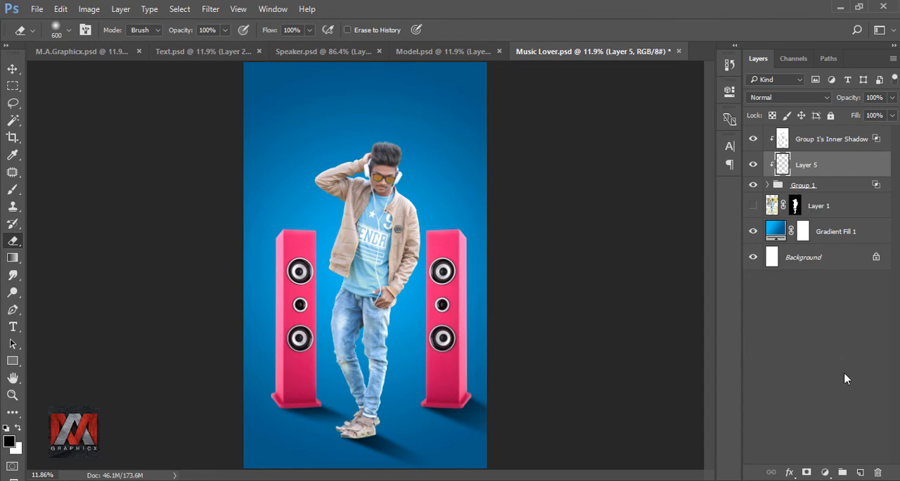
pyautogui.click(826, 472)
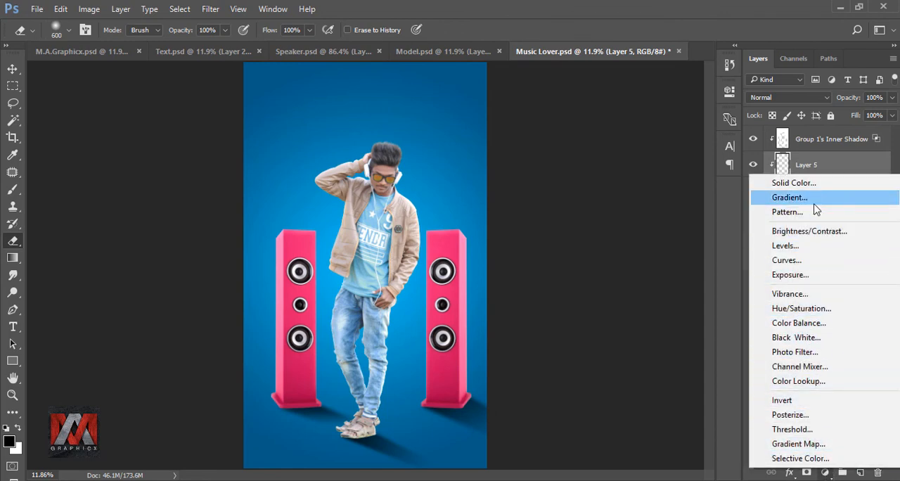
pyautogui.moveTo(814, 208); pyautogui.dragTo(813, 204)
pyautogui.moveTo(406, 220); pyautogui.dragTo(384, 346)
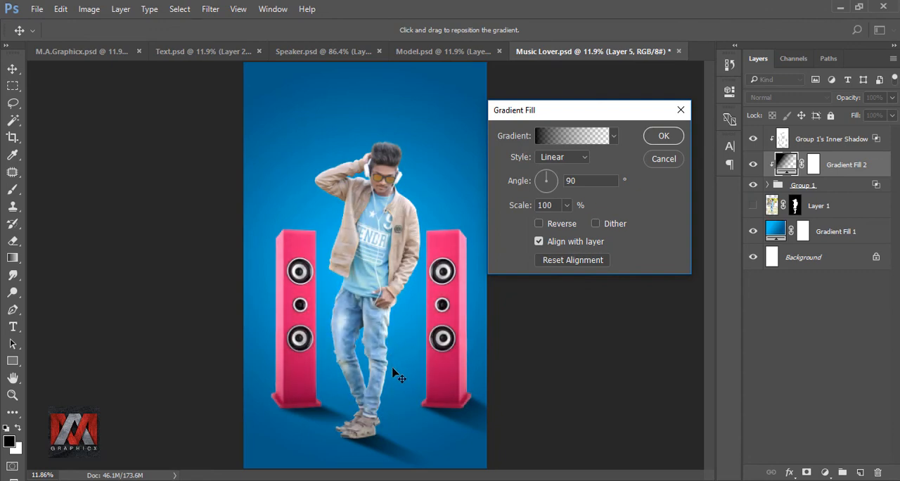
pyautogui.click(665, 136)
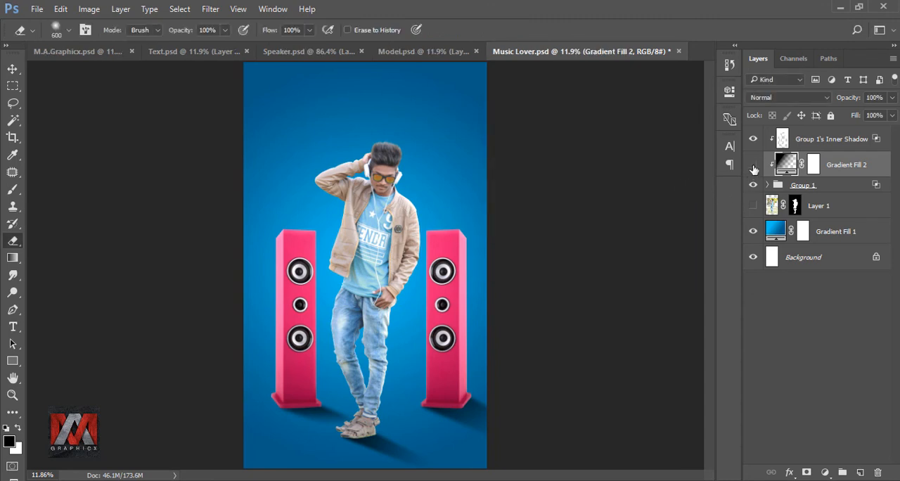
pyautogui.click(752, 166)
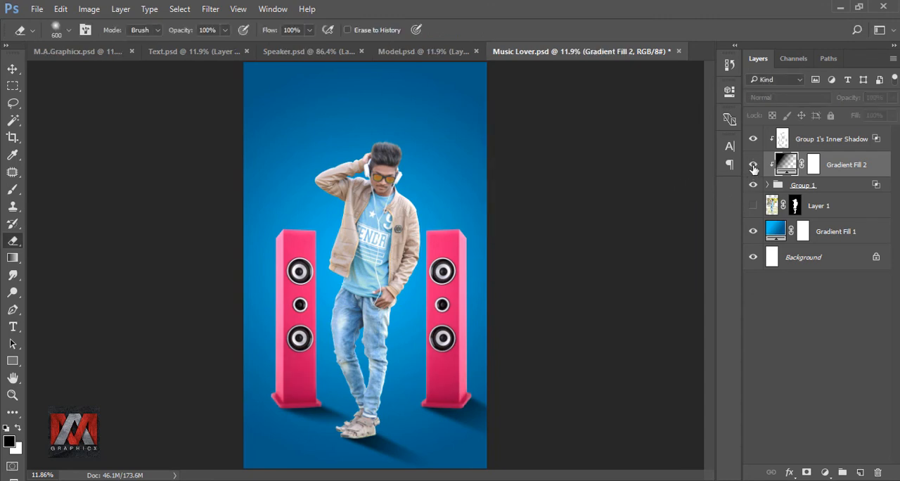
pyautogui.click(780, 140)
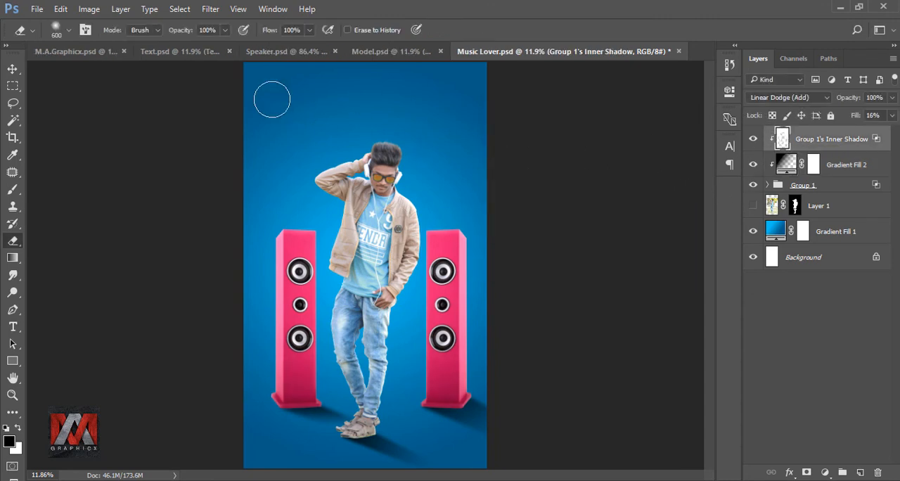
# Bring the Text copy group with the title and credits from Text.psd into Music Lover.psd and check it by toggling its visibility.
pyautogui.click(181, 51)
pyautogui.press('v')
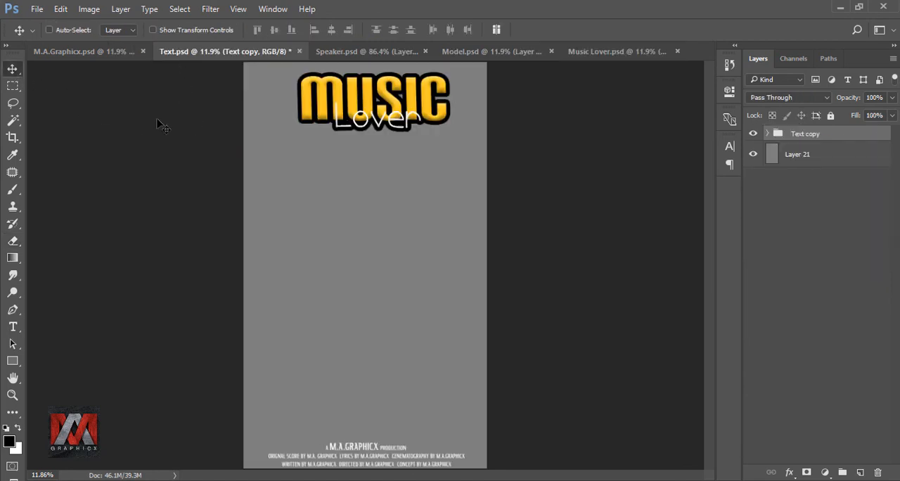
pyautogui.moveTo(396, 112)
pyautogui.mouseDown()
pyautogui.moveTo(523, 92)
pyautogui.moveTo(600, 51)
pyautogui.moveTo(370, 103)
pyautogui.moveTo(379, 96)
pyautogui.moveTo(392, 106)
pyautogui.mouseUp()
pyautogui.click(753, 133)
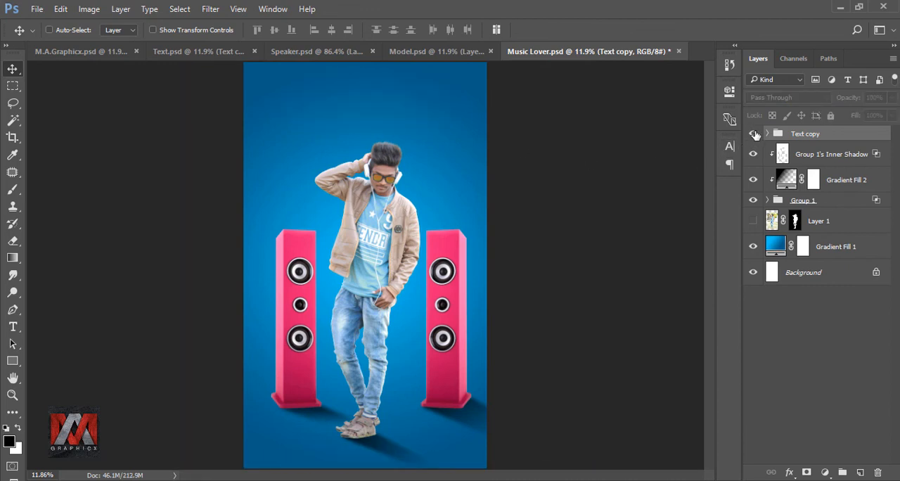
pyautogui.click(753, 134)
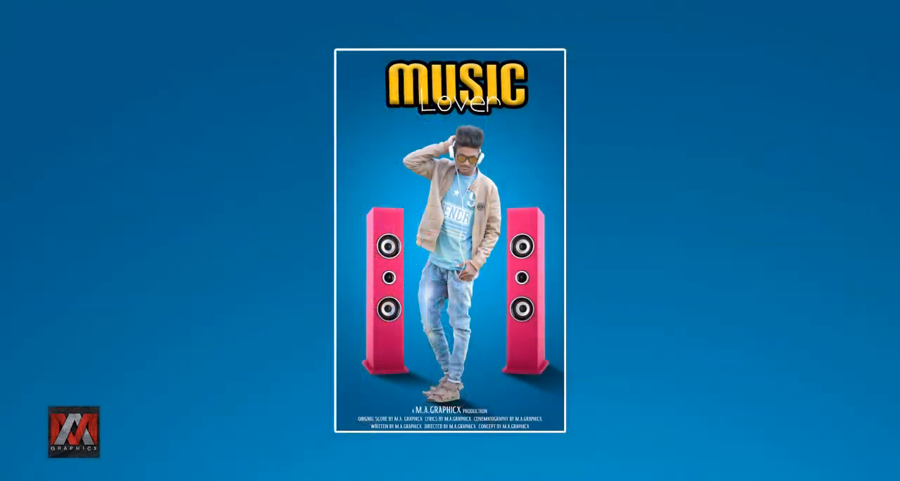